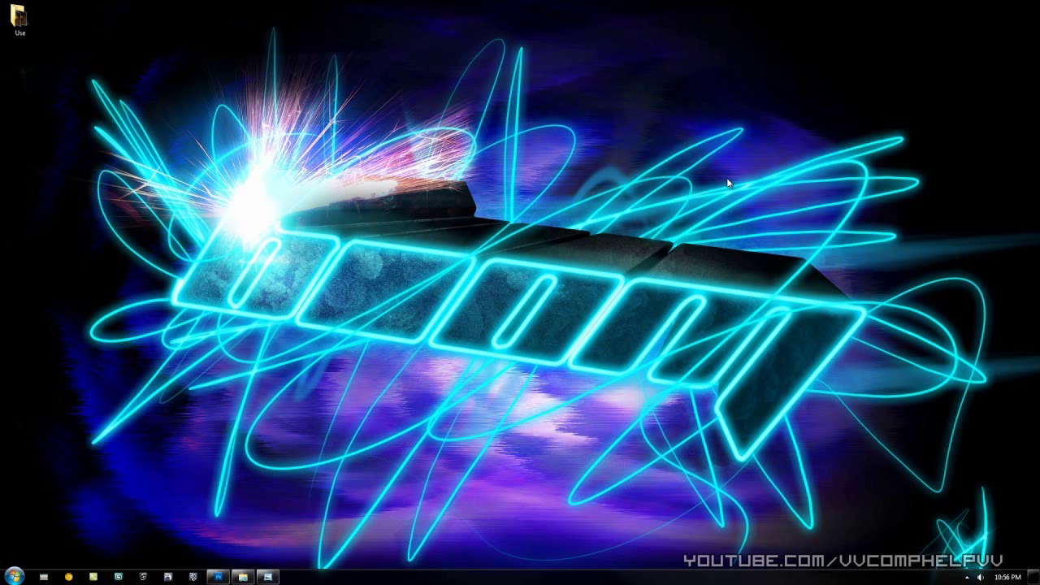
Step: Bring the finished Poker photo of the card players to the front in Windows Photo Viewer
click(273, 576)
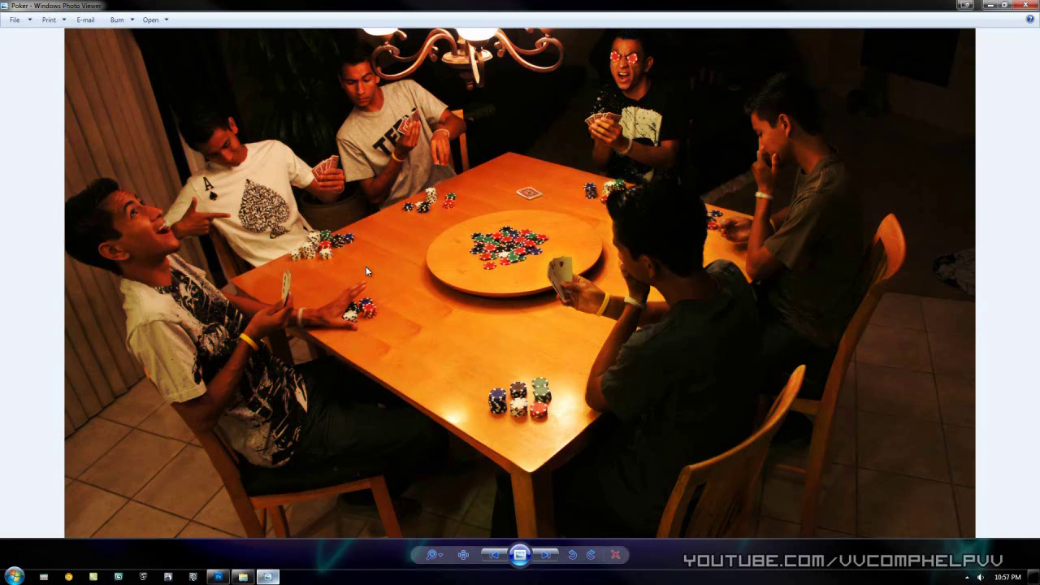
Step: Close the Poker photo, open the Use folder and move its window aside
click(1024, 5)
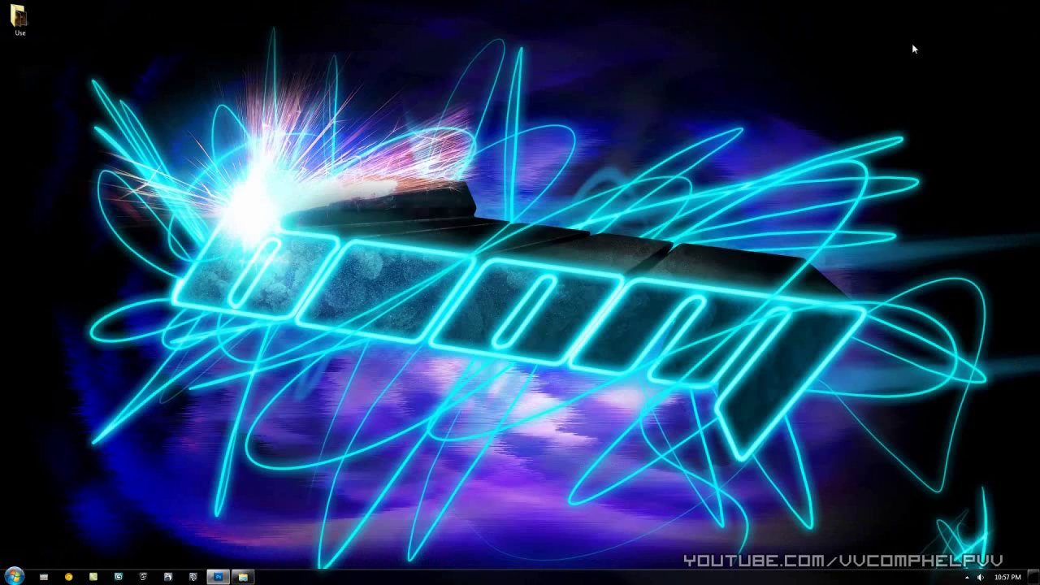
double_click(20, 17)
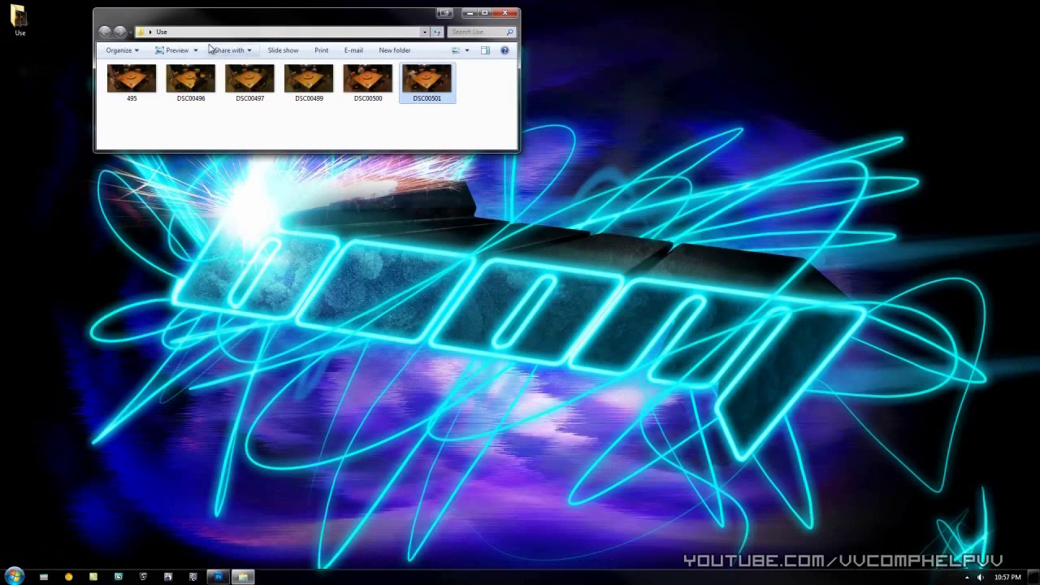
drag(220, 42, 274, 99)
Step: Browse the source shots from 495 through DSC00501 in Photo Viewer, then close it
double_click(167, 156)
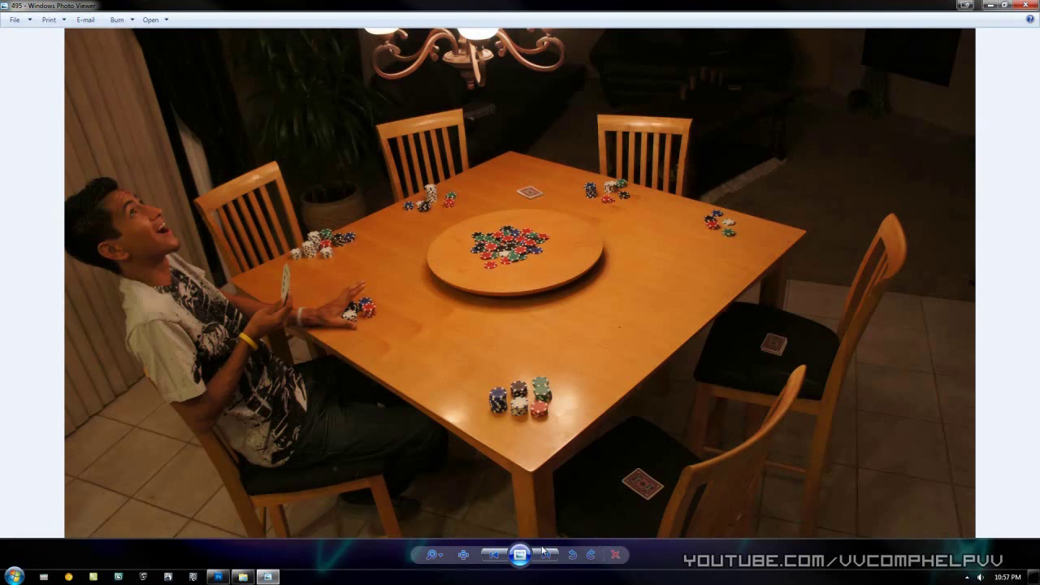
click(546, 556)
click(547, 556)
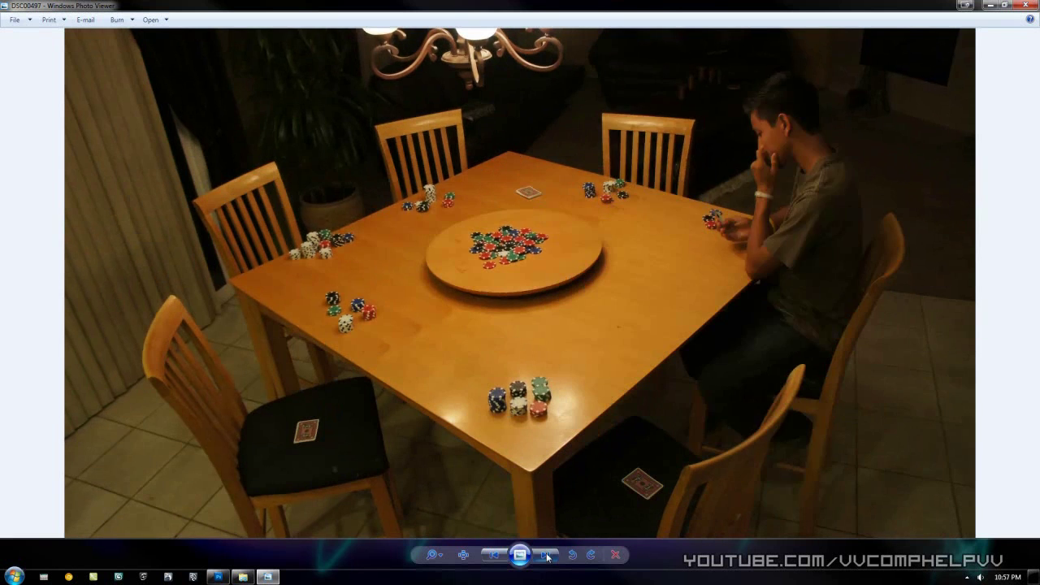
click(547, 556)
click(546, 556)
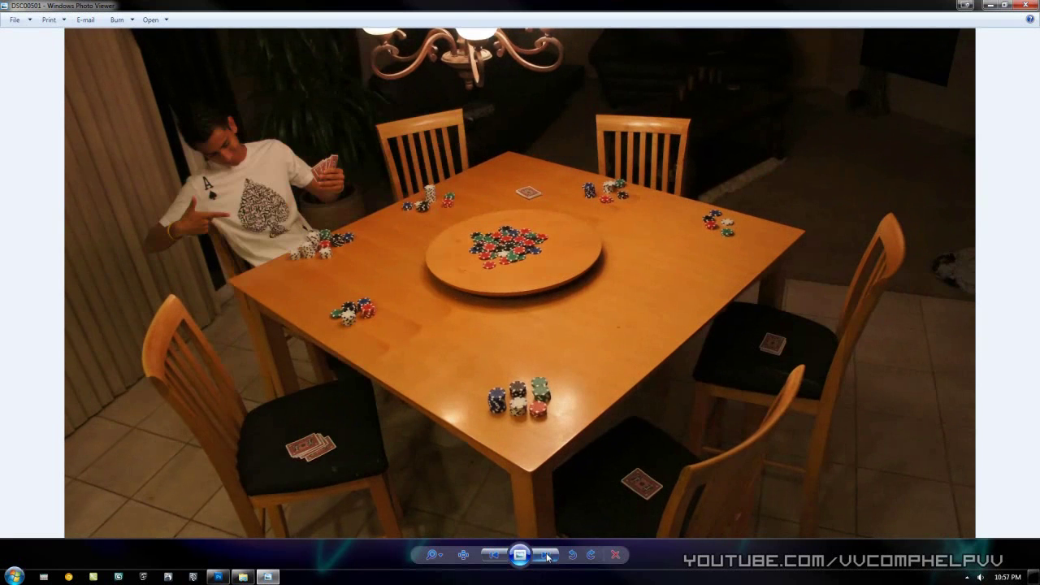
click(547, 556)
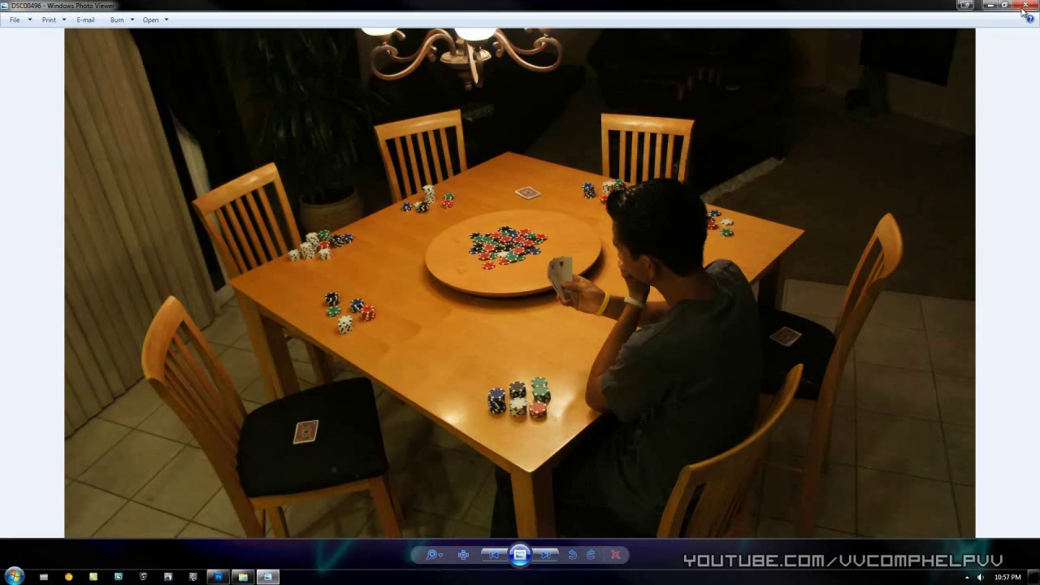
click(1029, 4)
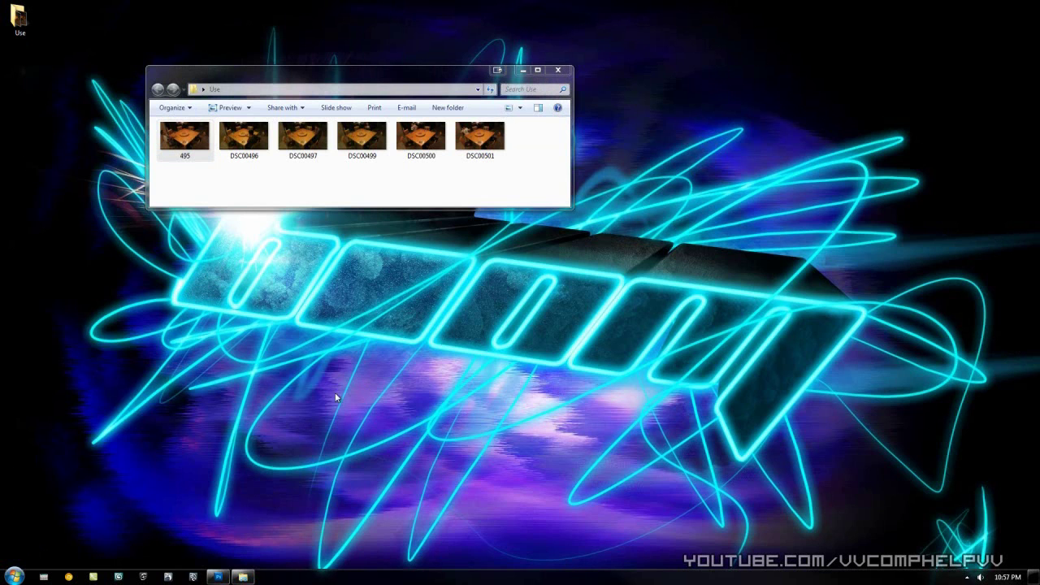
Step: Arrange the Use folder beside Photoshop and place DSC00496 and DSC00497 as layers
click(218, 576)
drag(401, 82, 374, 21)
mouse_move(581, 190)
mouse_down()
mouse_move(586, 179)
mouse_move(599, 190)
mouse_up()
click(131, 189)
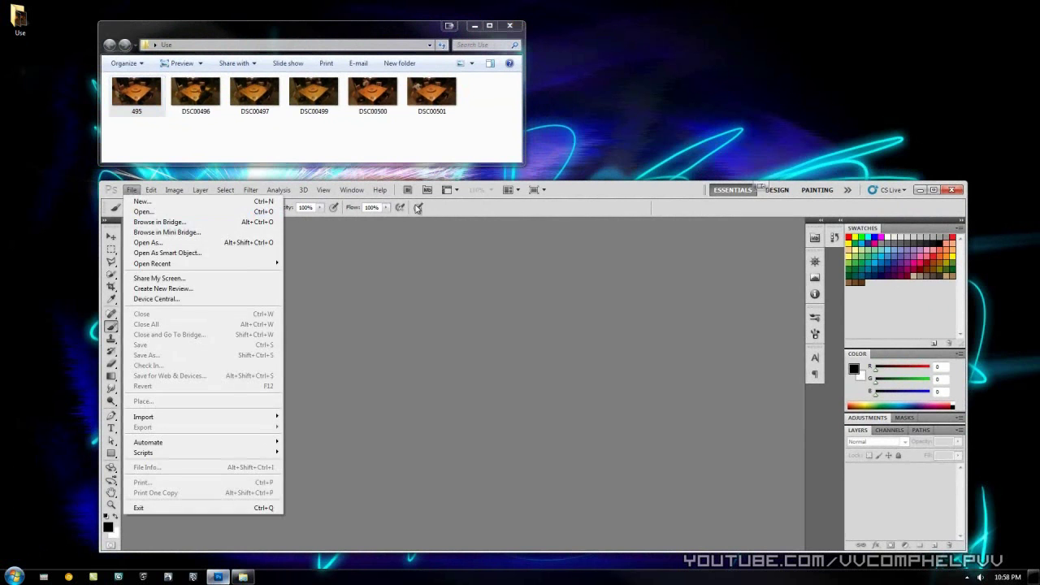
click(570, 194)
drag(137, 91, 300, 332)
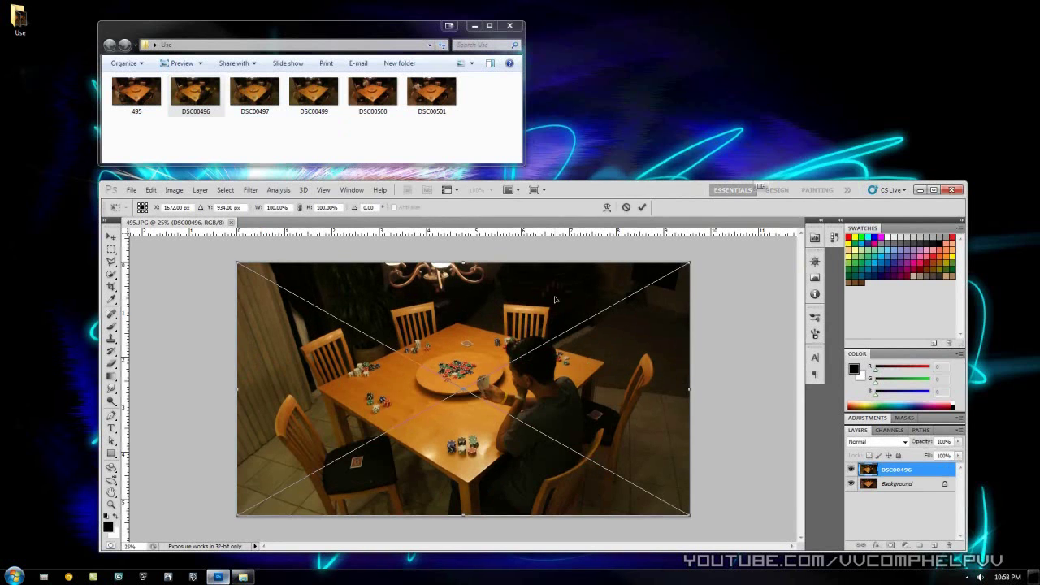
key(Return)
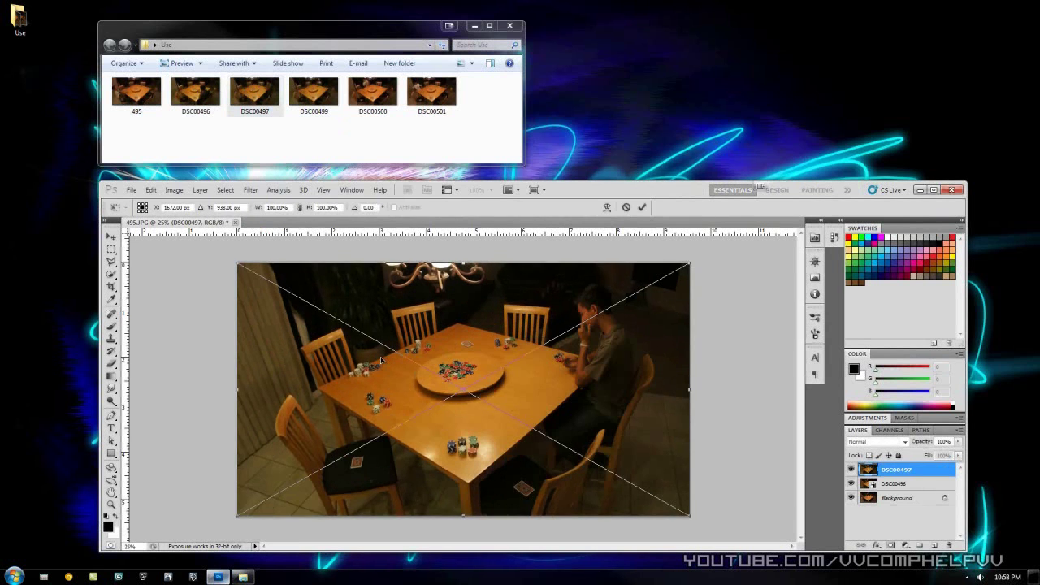
key(Return)
Step: Place DSC00499, DSC00500 and DSC00501 as layers, then maximize the Photoshop window
drag(314, 91, 325, 363)
key(Return)
drag(372, 91, 398, 307)
key(Return)
drag(431, 91, 483, 361)
key(Return)
click(934, 190)
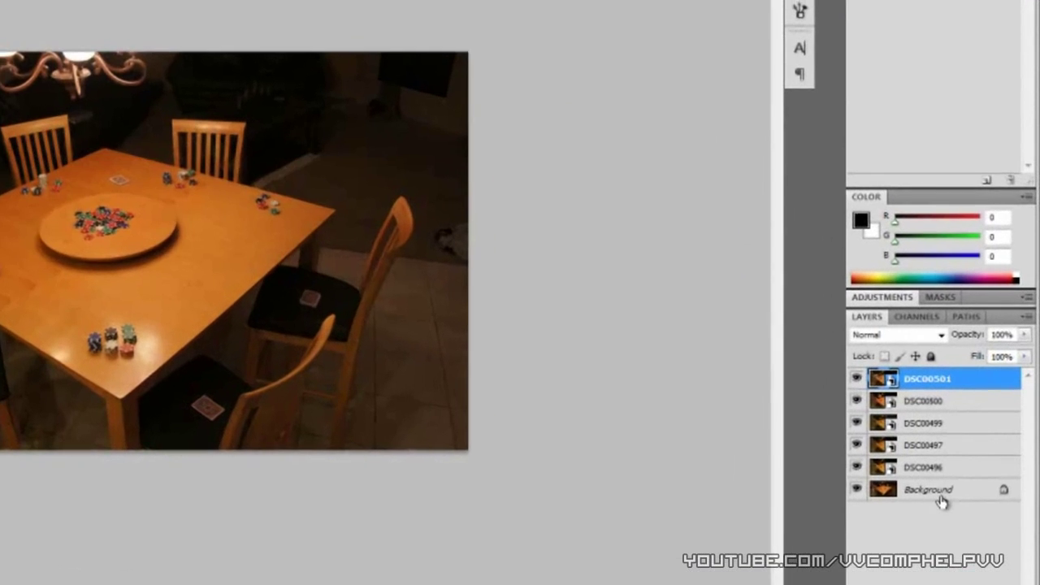
Step: Convert the Background into Layer 0 and hide DSC00500, DSC00499 and DSC00497
double_click(937, 461)
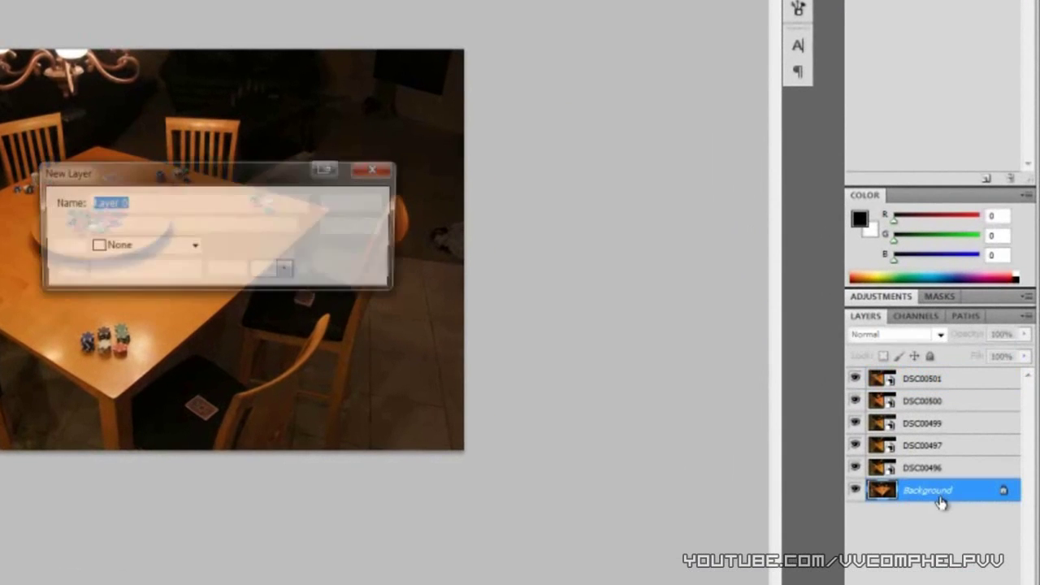
click(354, 204)
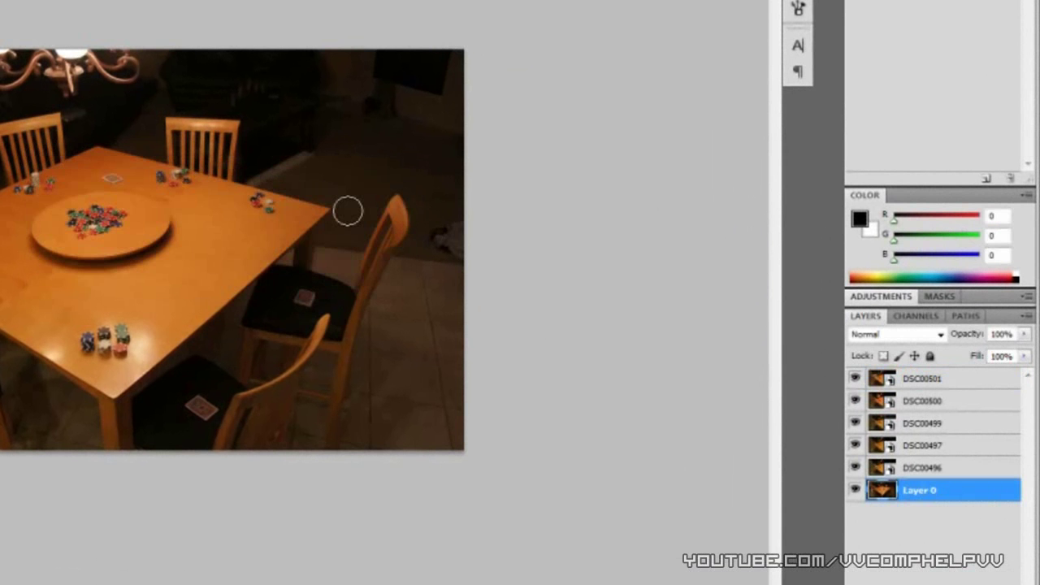
drag(854, 400, 854, 488)
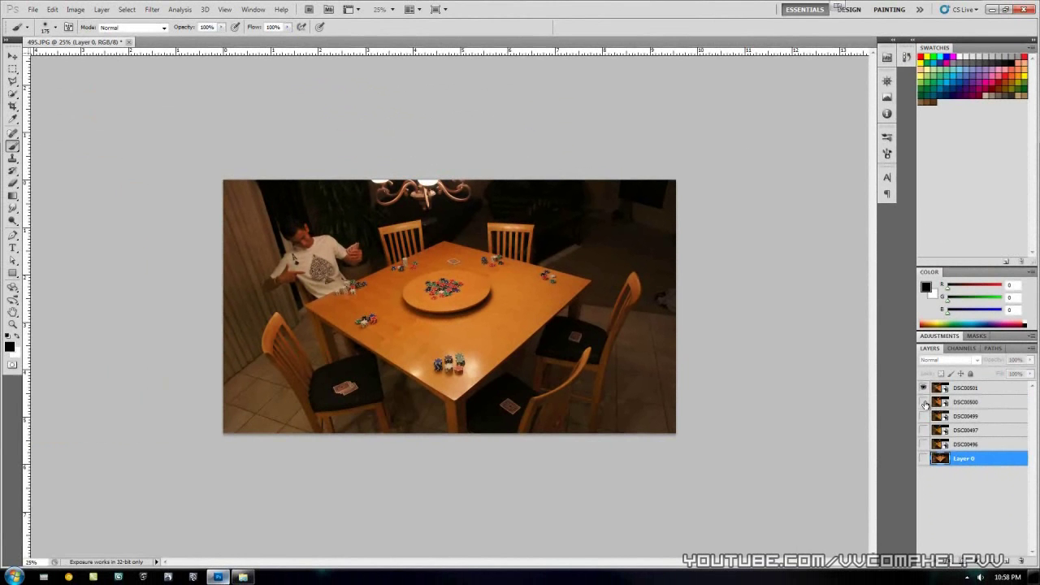
Step: Toggle the DSC00500 and DSC00501 layers on and off to compare the shots, ending on DSC00501
click(922, 403)
click(964, 403)
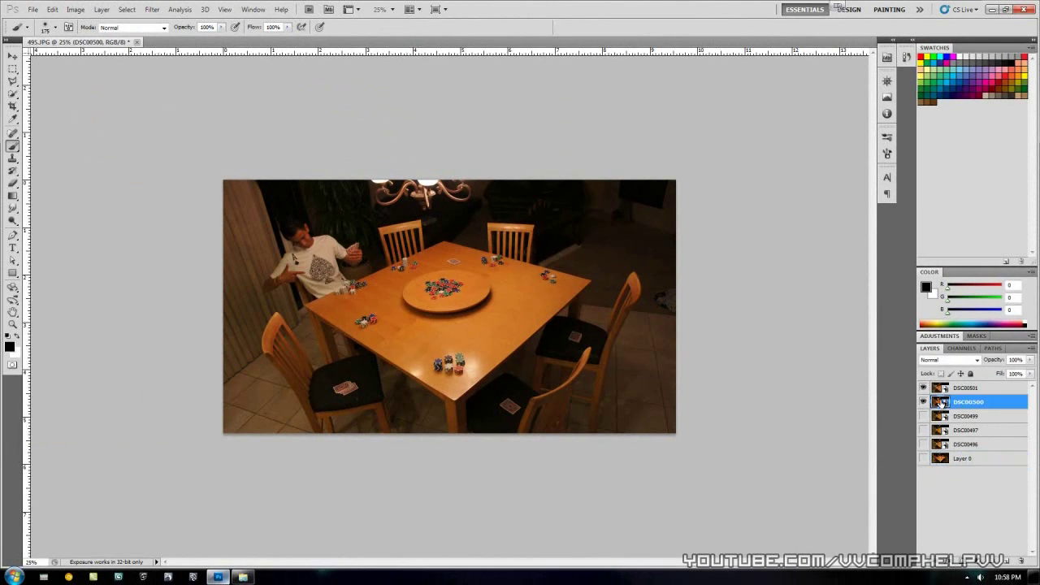
click(923, 403)
click(923, 390)
click(922, 391)
click(922, 390)
click(923, 390)
click(922, 390)
click(923, 389)
click(922, 389)
click(923, 389)
click(923, 391)
key(alt+bracketright)
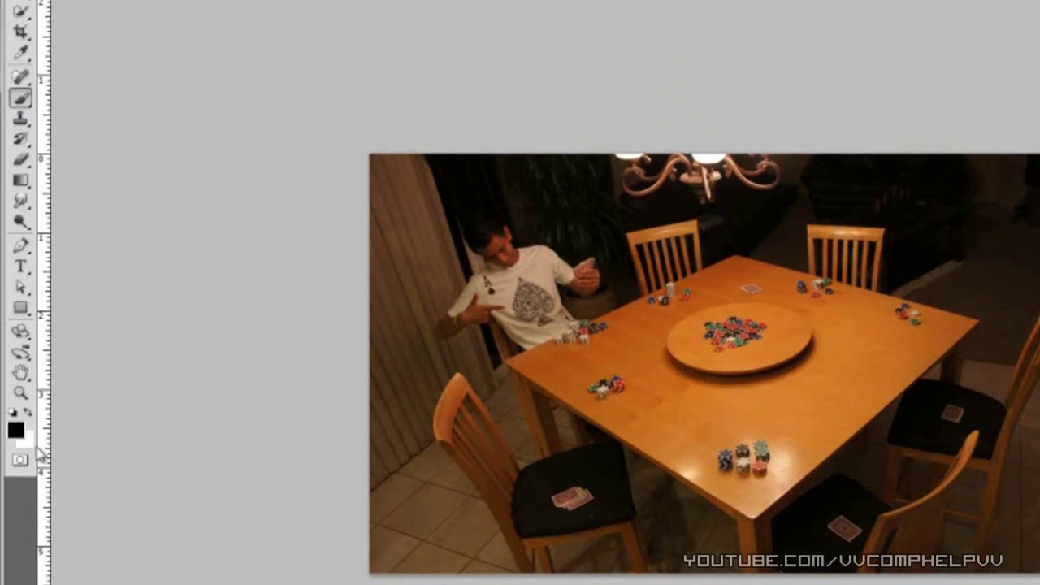
Step: Paint black on DSC00501's mask to reveal the grey-shirted player and his arms
mouse_move(652, 208)
mouse_down()
mouse_move(677, 197)
mouse_move(613, 167)
mouse_move(599, 176)
mouse_move(590, 204)
mouse_move(600, 190)
mouse_move(655, 217)
mouse_move(654, 244)
mouse_move(607, 246)
mouse_move(635, 245)
mouse_move(682, 287)
mouse_move(674, 210)
mouse_move(714, 244)
mouse_move(658, 271)
mouse_up()
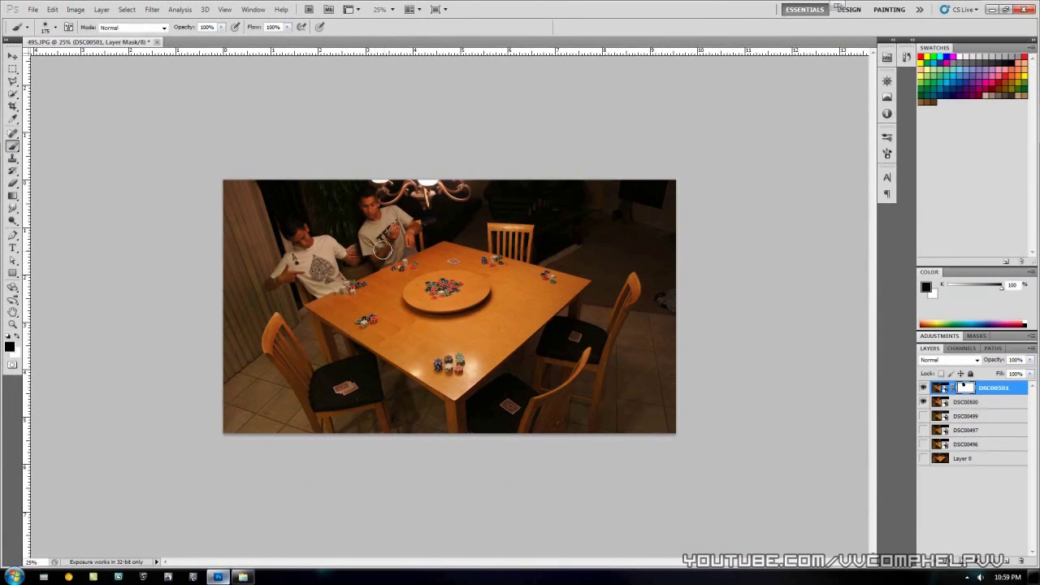
mouse_move(376, 242)
mouse_down()
mouse_move(350, 256)
mouse_move(372, 268)
mouse_up()
scroll(357, 270, up, 5)
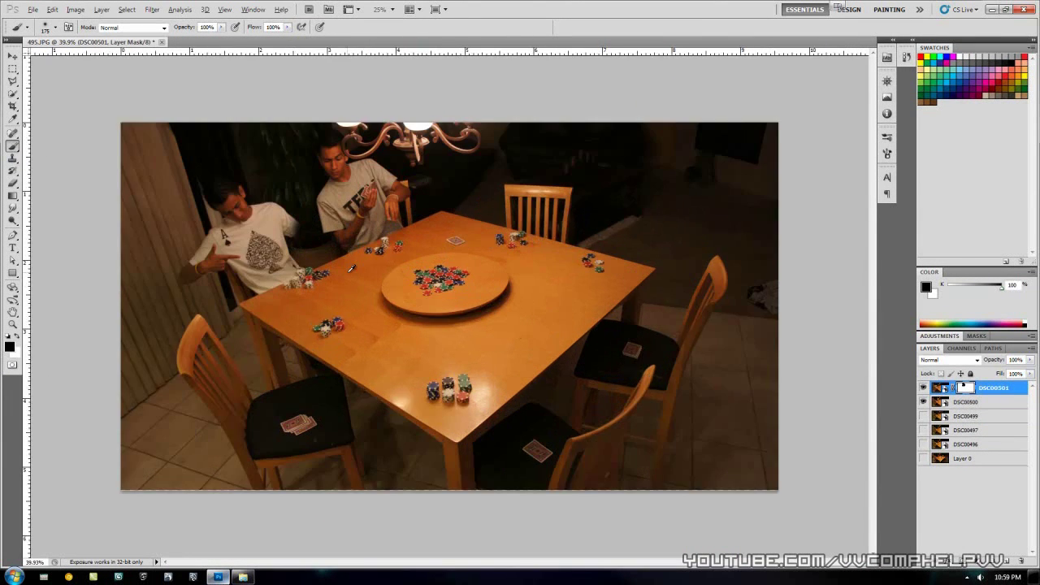
drag(303, 232, 446, 394)
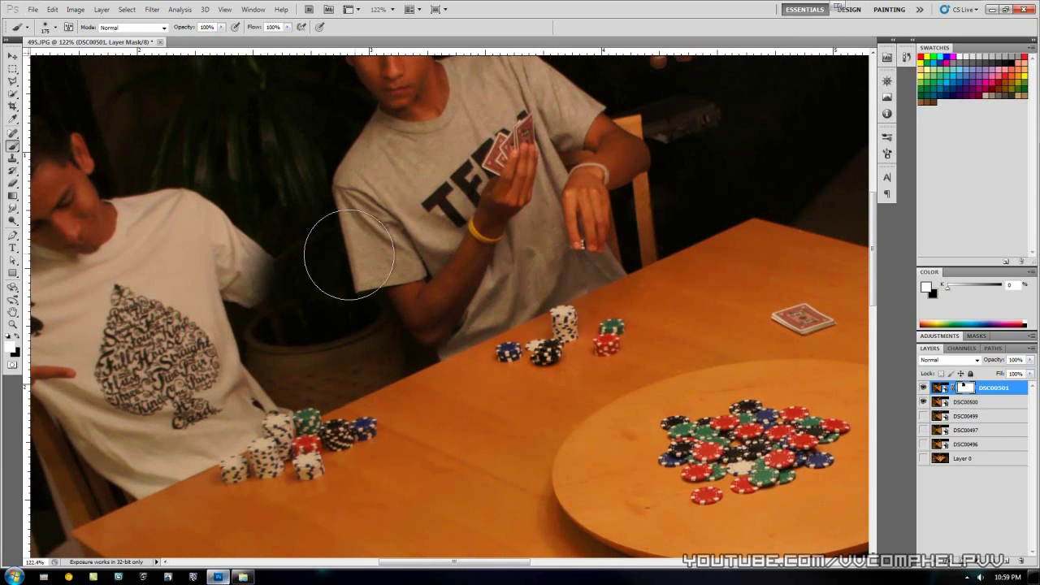
Step: Switch to white and restore the boy's sleeve edge with a smaller brush, then zoom out
key(x)
mouse_move(288, 268)
mouse_down()
mouse_move(274, 321)
mouse_move(241, 260)
mouse_move(299, 313)
mouse_move(346, 325)
mouse_move(367, 312)
mouse_move(309, 259)
mouse_move(312, 228)
mouse_move(320, 253)
mouse_up()
key(bracketleft)
key(bracketleft)
key(bracketleft)
key(bracketleft)
key(bracketleft)
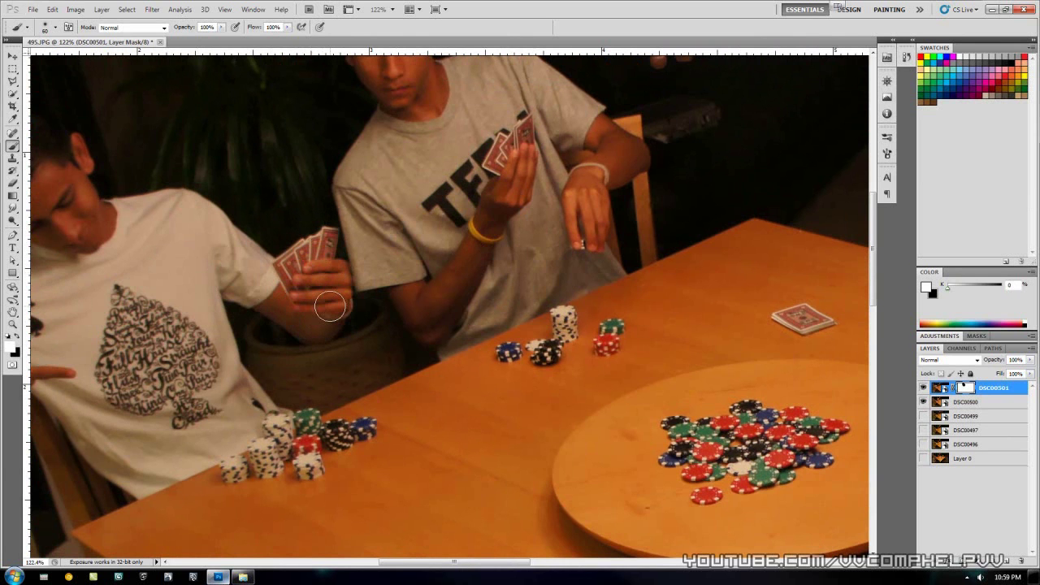
key(ctrl+0)
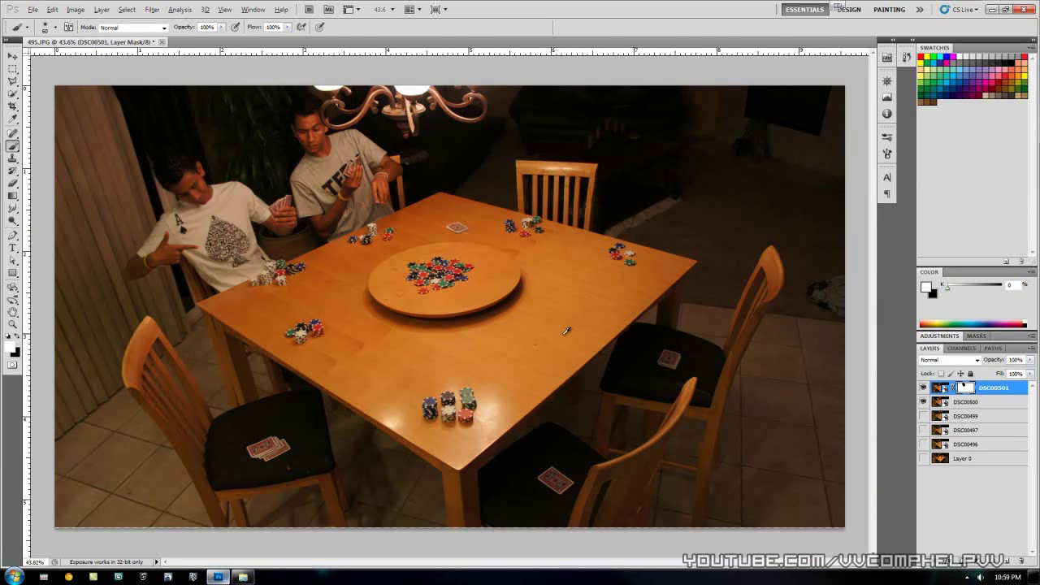
key(alt)
Step: Show DSC00499 instead of DSC00500 under DSC00501 and open its mask display options
click(17, 339)
click(924, 402)
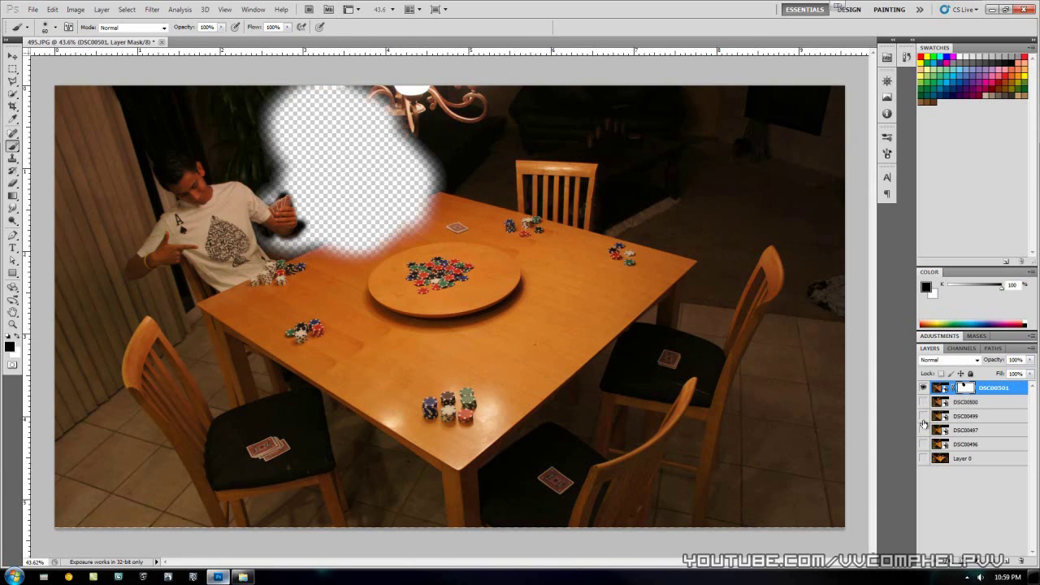
click(923, 416)
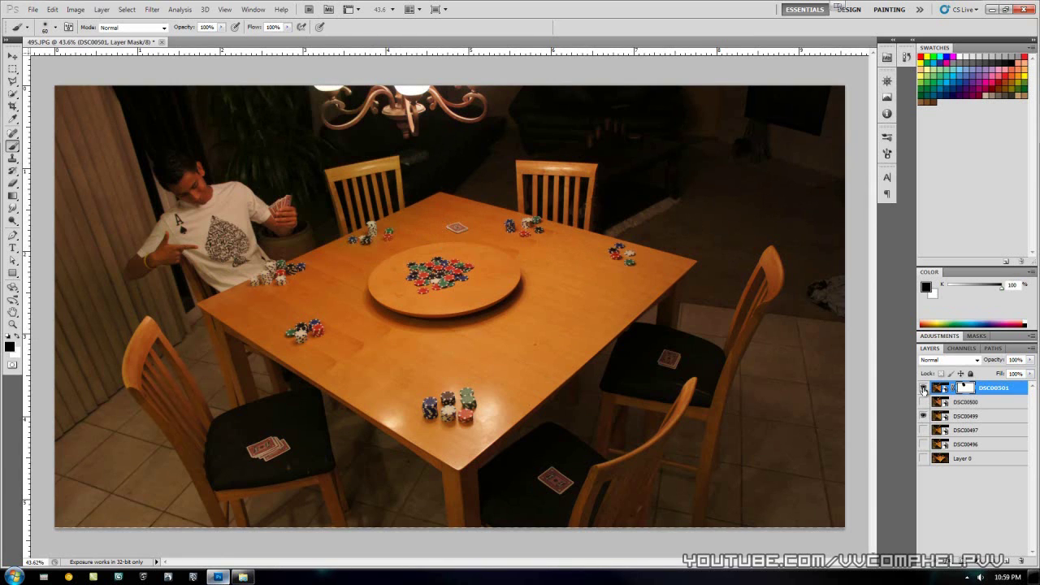
click(923, 388)
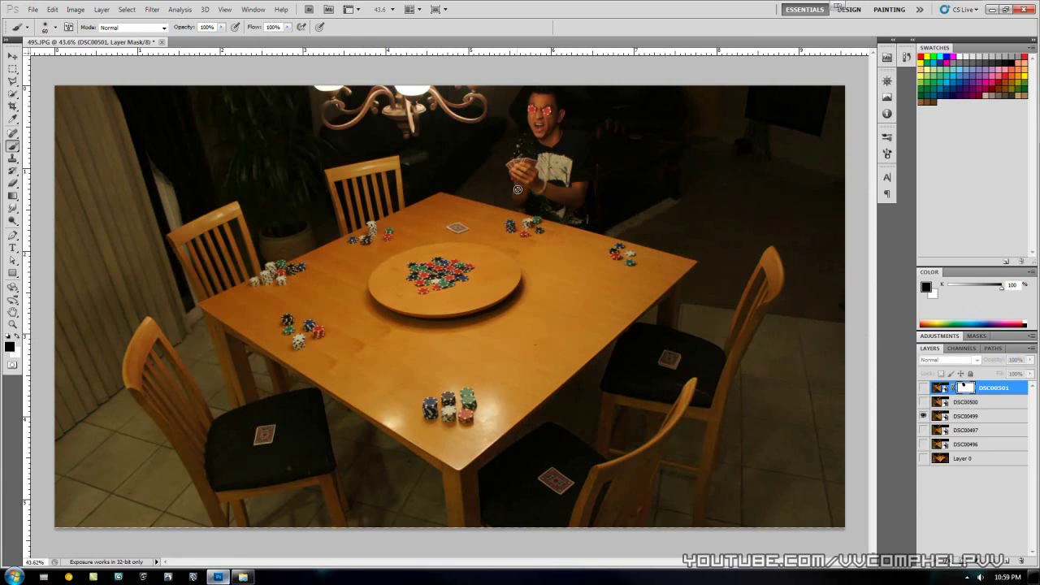
click(923, 388)
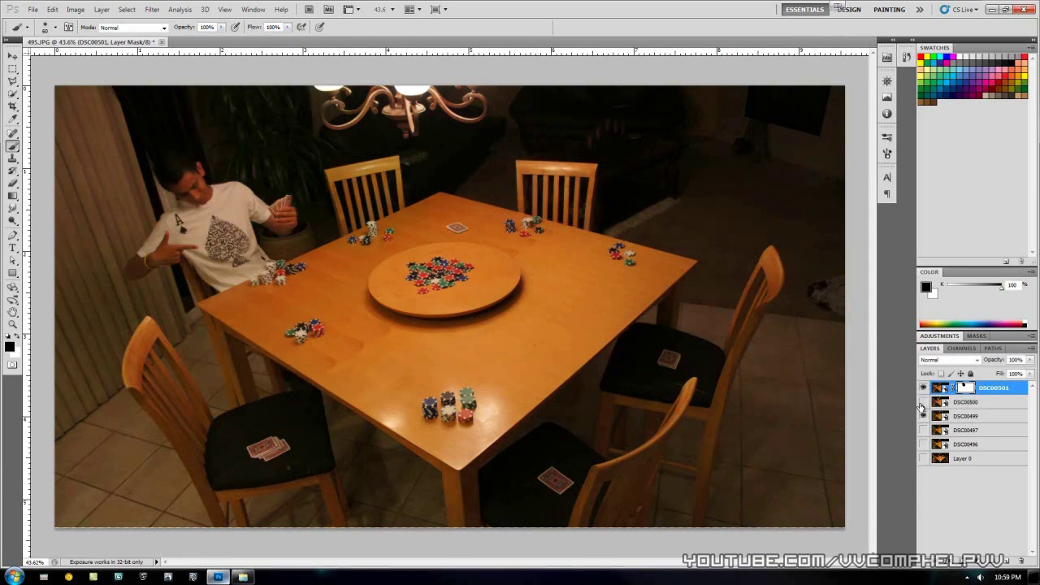
double_click(965, 391)
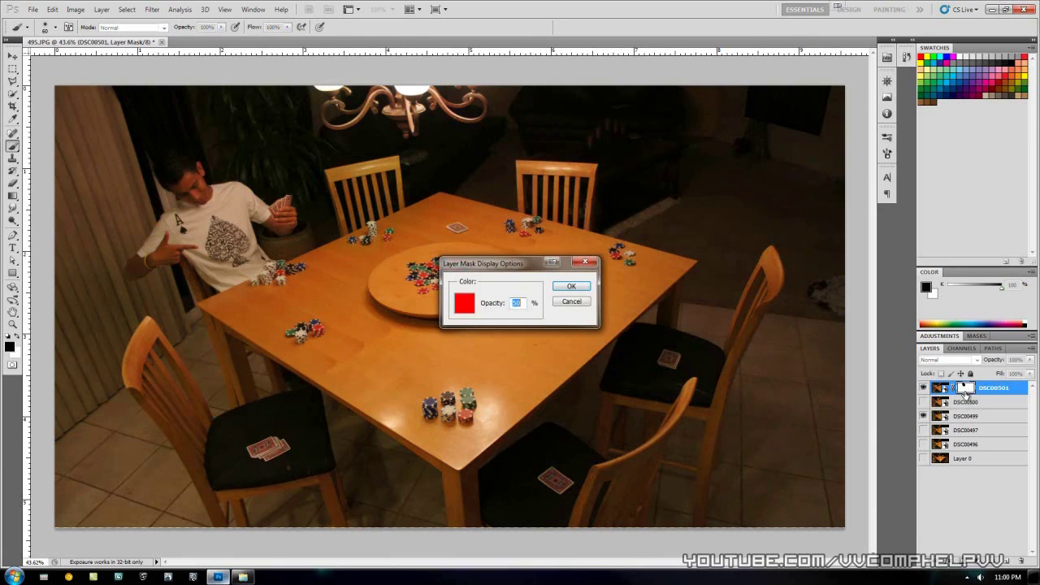
Step: Paint in the player behind the back chair on DSC00501's mask, enlarging the brush
click(571, 286)
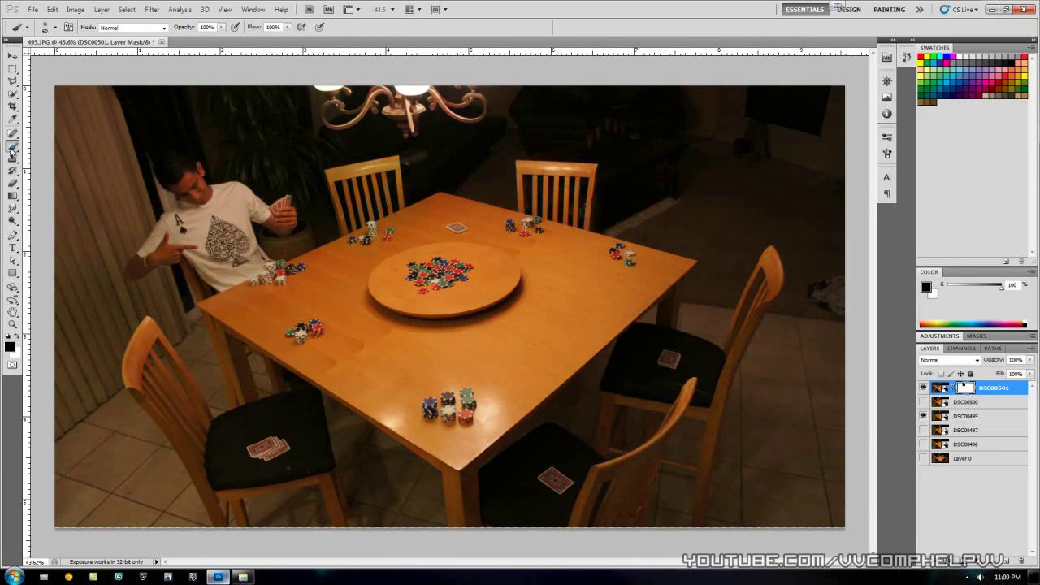
mouse_move(569, 166)
mouse_down()
mouse_move(526, 126)
mouse_move(540, 114)
mouse_move(524, 146)
mouse_move(528, 193)
mouse_move(555, 194)
mouse_move(580, 175)
mouse_move(573, 158)
mouse_move(502, 180)
mouse_up()
key(bracketright)
key(bracketright)
key(bracketright)
key(bracketright)
Step: Add a mask to DSC00500, paint in the red-glasses player, then show only DSC00497
click(924, 403)
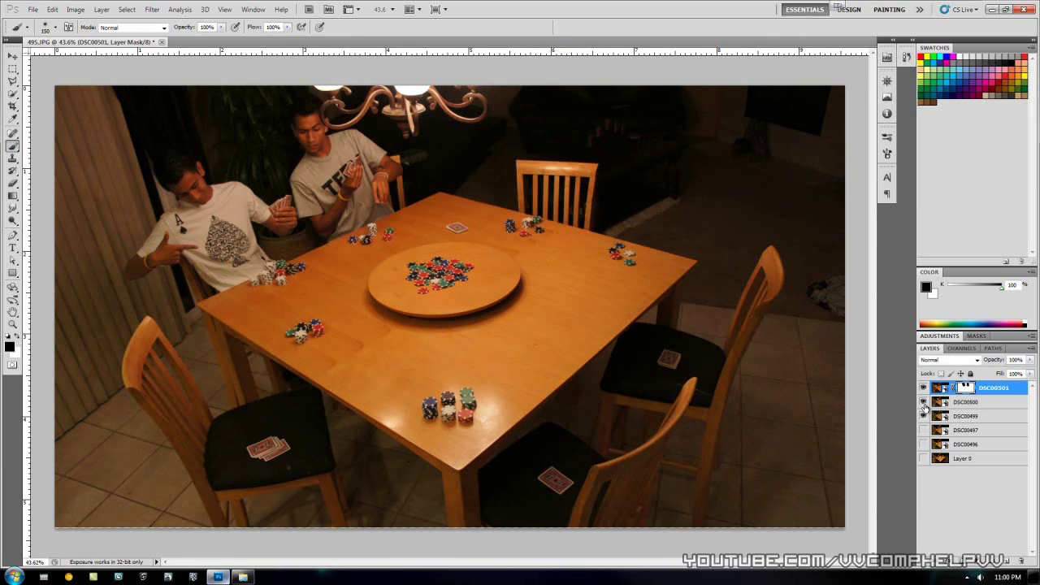
click(968, 402)
click(962, 561)
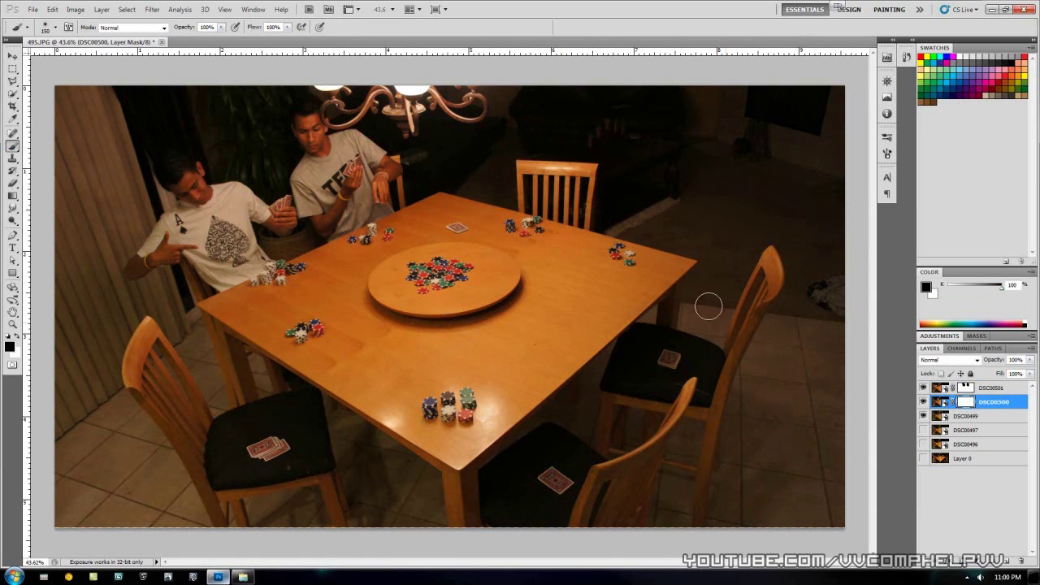
mouse_move(577, 160)
mouse_down()
mouse_move(556, 108)
mouse_move(527, 107)
mouse_move(511, 159)
mouse_move(525, 206)
mouse_move(538, 173)
mouse_move(571, 184)
mouse_move(553, 194)
mouse_move(560, 98)
mouse_move(605, 209)
mouse_move(562, 103)
mouse_move(581, 221)
mouse_move(542, 96)
mouse_move(581, 194)
mouse_move(541, 121)
mouse_move(524, 205)
mouse_move(565, 208)
mouse_move(546, 143)
mouse_move(554, 91)
mouse_move(581, 181)
mouse_move(671, 279)
mouse_move(560, 206)
mouse_up()
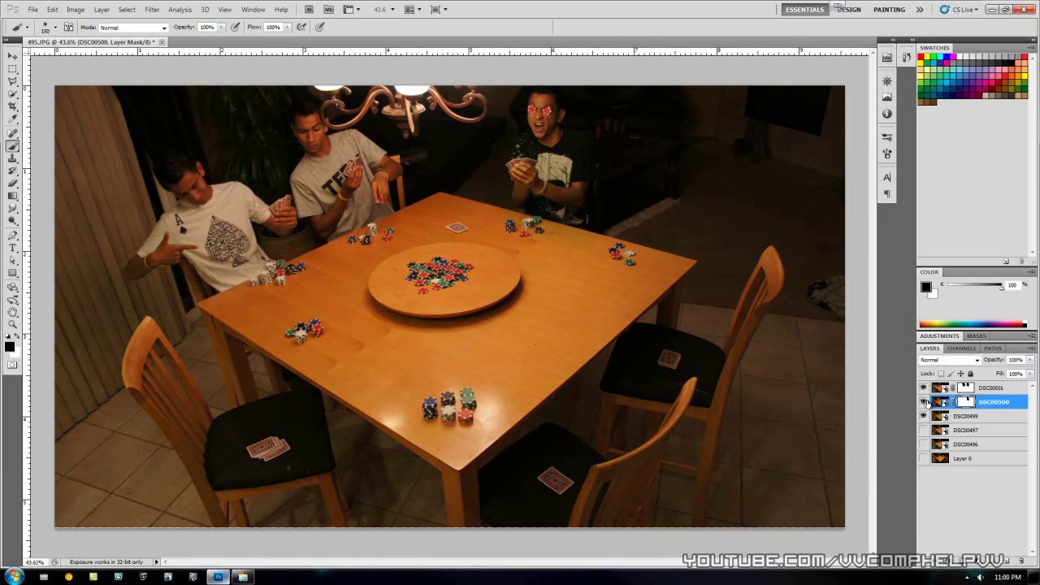
drag(924, 392, 924, 433)
click(924, 430)
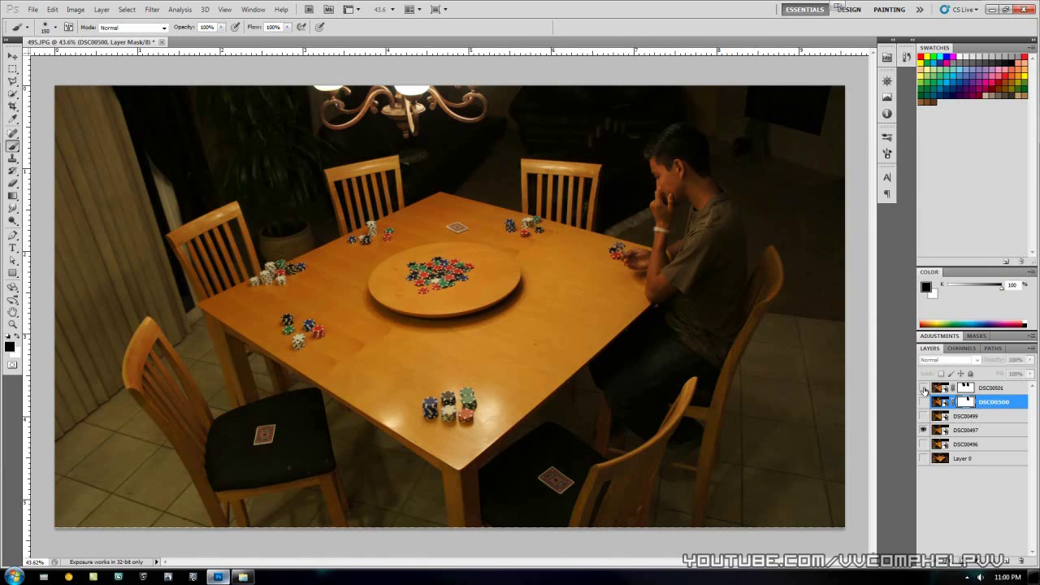
Step: Paint the DSC00501 and DSC00500 masks black over the right chair to reveal the right-seat boy
click(924, 389)
click(963, 389)
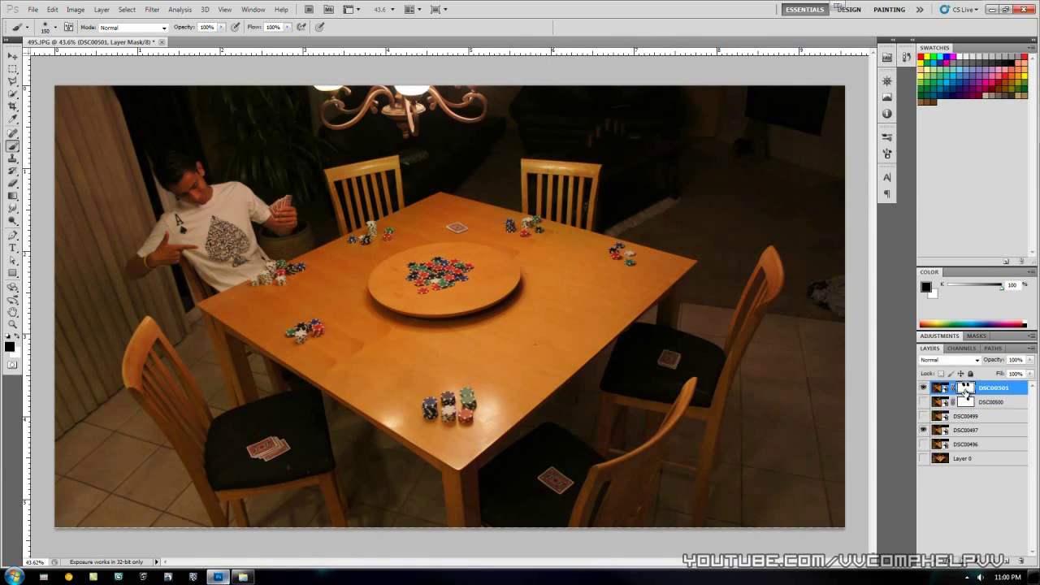
mouse_move(662, 268)
mouse_down()
mouse_move(717, 183)
mouse_move(679, 174)
mouse_move(692, 117)
mouse_move(661, 274)
mouse_move(606, 318)
mouse_move(635, 244)
mouse_move(655, 364)
mouse_move(597, 248)
mouse_move(609, 391)
mouse_move(661, 402)
mouse_move(691, 434)
mouse_move(663, 471)
mouse_move(753, 253)
mouse_up()
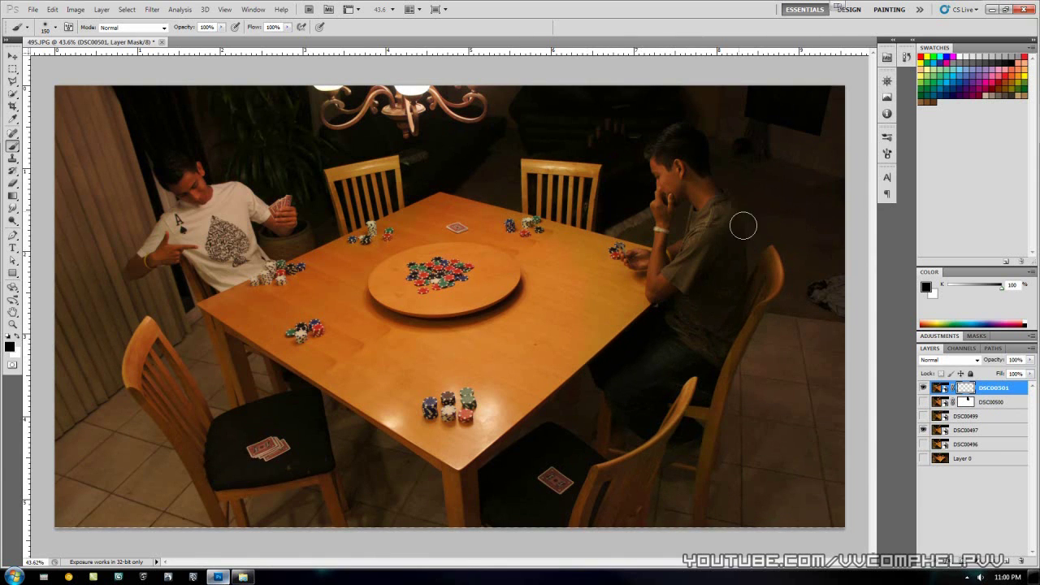
click(923, 401)
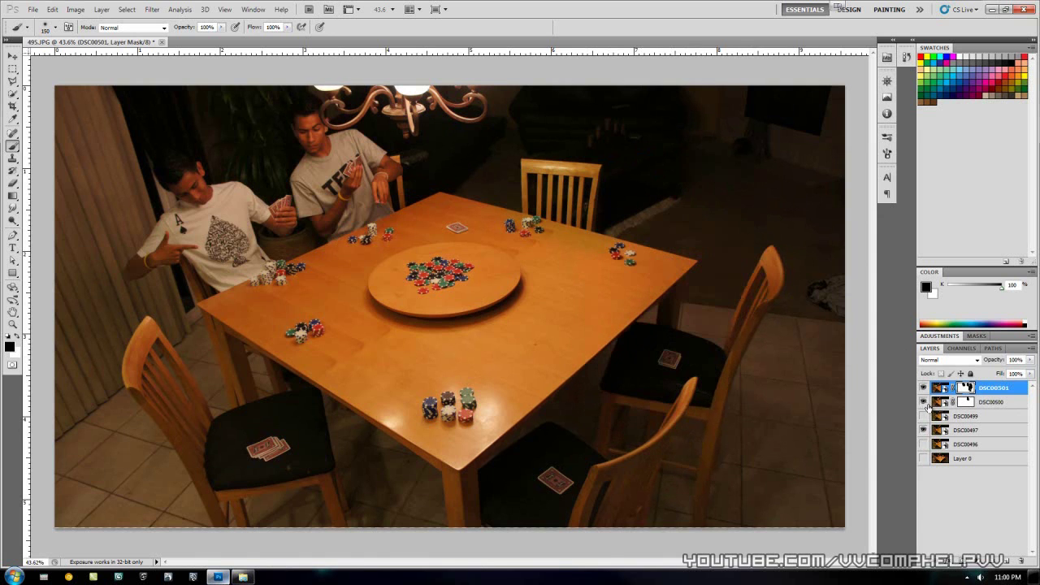
click(974, 401)
mouse_move(772, 301)
mouse_down()
mouse_move(707, 291)
mouse_move(685, 193)
mouse_move(710, 196)
mouse_move(679, 215)
mouse_move(681, 225)
mouse_move(645, 217)
mouse_move(635, 316)
mouse_move(616, 326)
mouse_move(650, 310)
mouse_move(620, 411)
mouse_move(602, 432)
mouse_move(620, 407)
mouse_move(673, 390)
mouse_move(683, 452)
mouse_move(721, 437)
mouse_move(695, 471)
mouse_move(674, 440)
mouse_move(724, 358)
mouse_move(733, 306)
mouse_move(752, 277)
mouse_move(718, 234)
mouse_move(679, 265)
mouse_move(733, 221)
mouse_move(717, 164)
mouse_move(654, 171)
mouse_move(679, 139)
mouse_up()
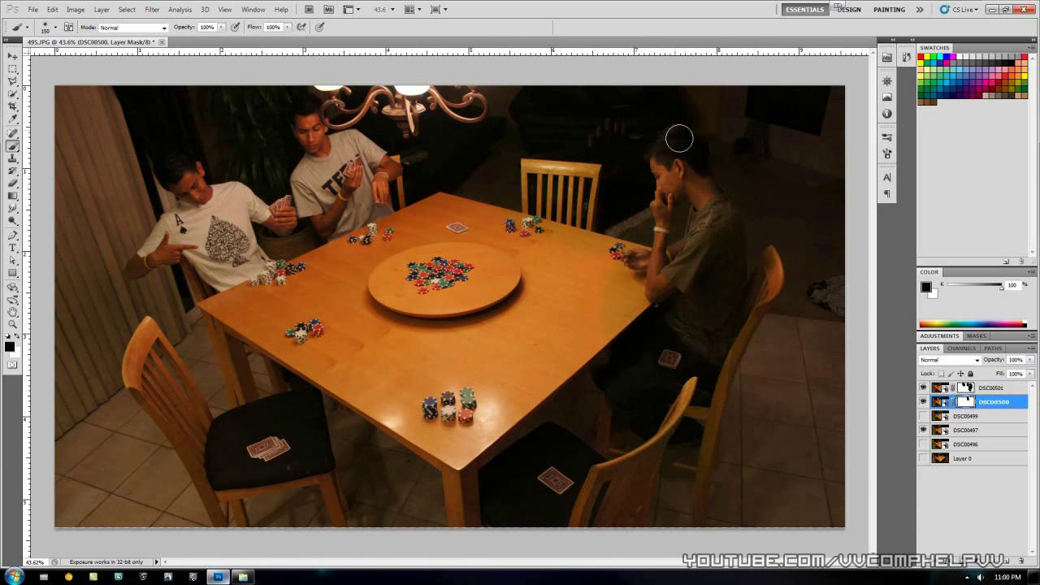
click(923, 415)
Step: Mask DSC00499 over the right seat and touch up DSC00500's mask beside the boy's legs
click(970, 419)
click(959, 559)
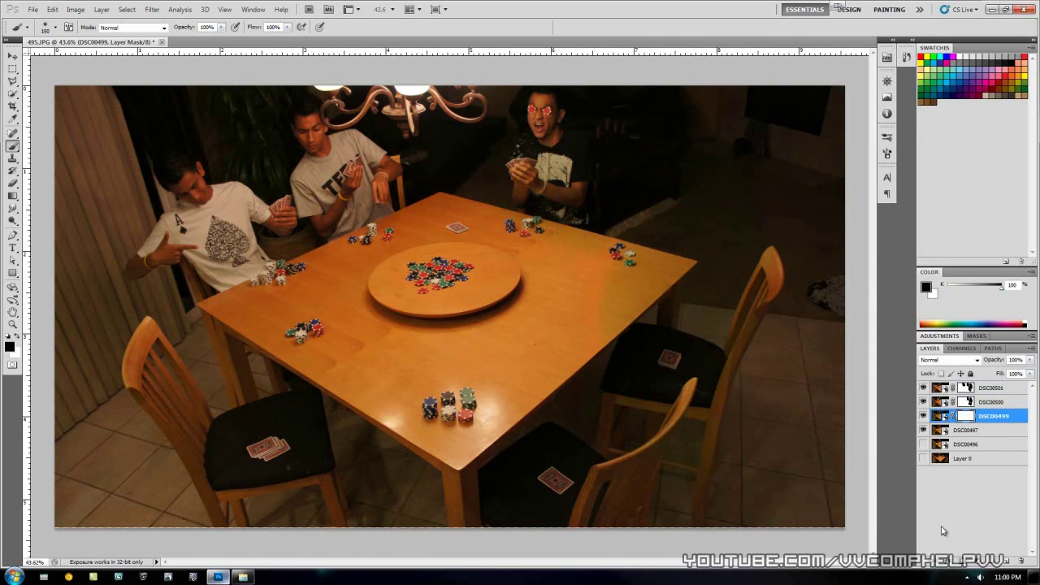
mouse_move(704, 239)
mouse_down()
mouse_move(674, 224)
mouse_move(713, 171)
mouse_move(656, 140)
mouse_move(670, 120)
mouse_move(634, 184)
mouse_move(717, 259)
mouse_move(676, 216)
mouse_move(682, 241)
mouse_move(640, 327)
mouse_move(700, 329)
mouse_move(760, 288)
mouse_move(772, 298)
mouse_move(723, 387)
mouse_move(717, 314)
mouse_move(705, 359)
mouse_move(672, 306)
mouse_move(612, 401)
mouse_move(673, 340)
mouse_move(614, 368)
mouse_move(596, 425)
mouse_move(661, 365)
mouse_move(656, 350)
mouse_move(575, 402)
mouse_move(654, 423)
mouse_move(677, 473)
mouse_move(700, 456)
mouse_move(670, 355)
mouse_up()
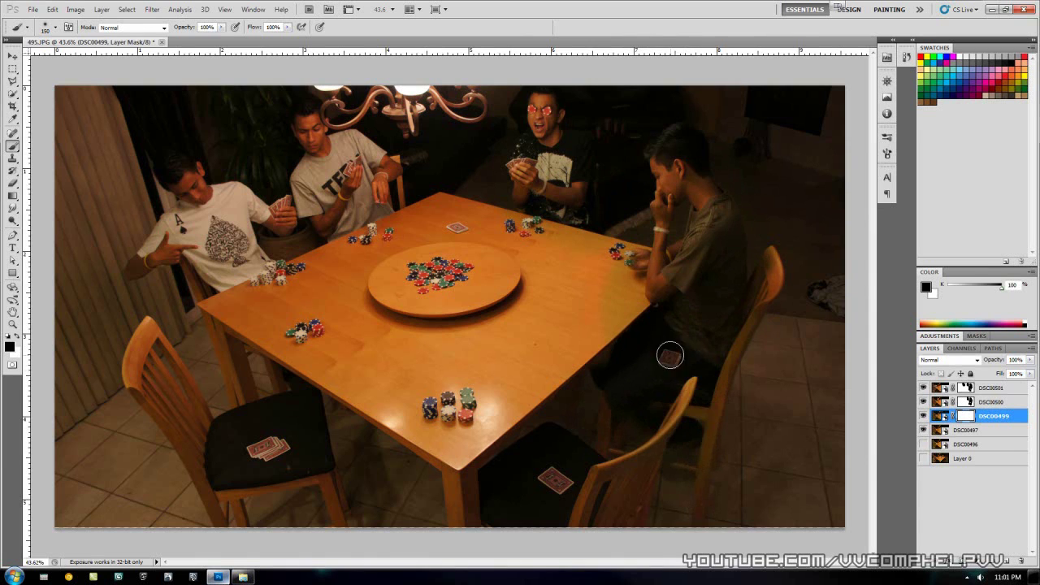
click(964, 402)
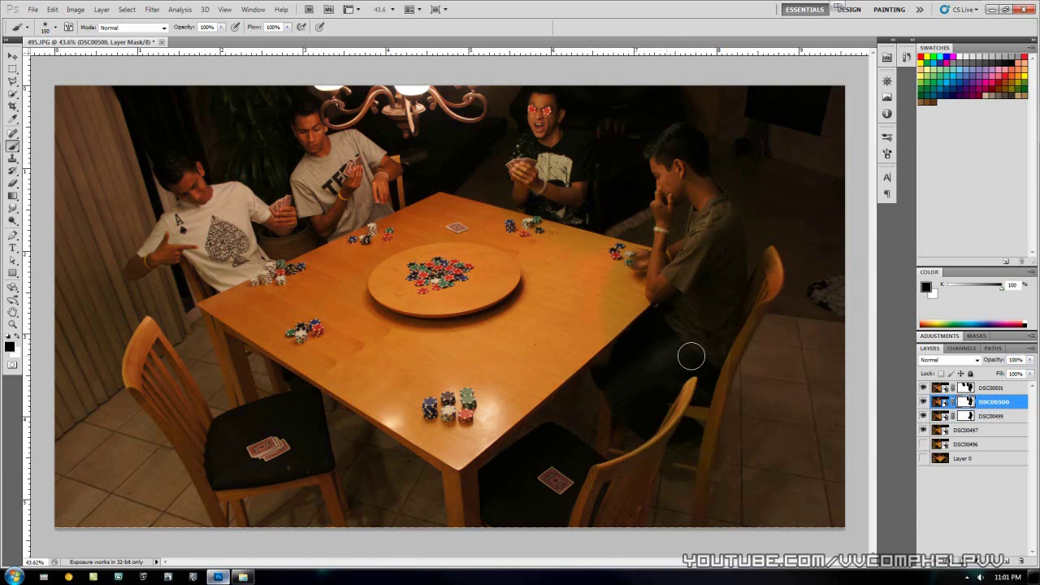
mouse_move(666, 329)
mouse_down()
mouse_move(604, 370)
mouse_move(621, 349)
mouse_move(648, 378)
mouse_up()
click(963, 417)
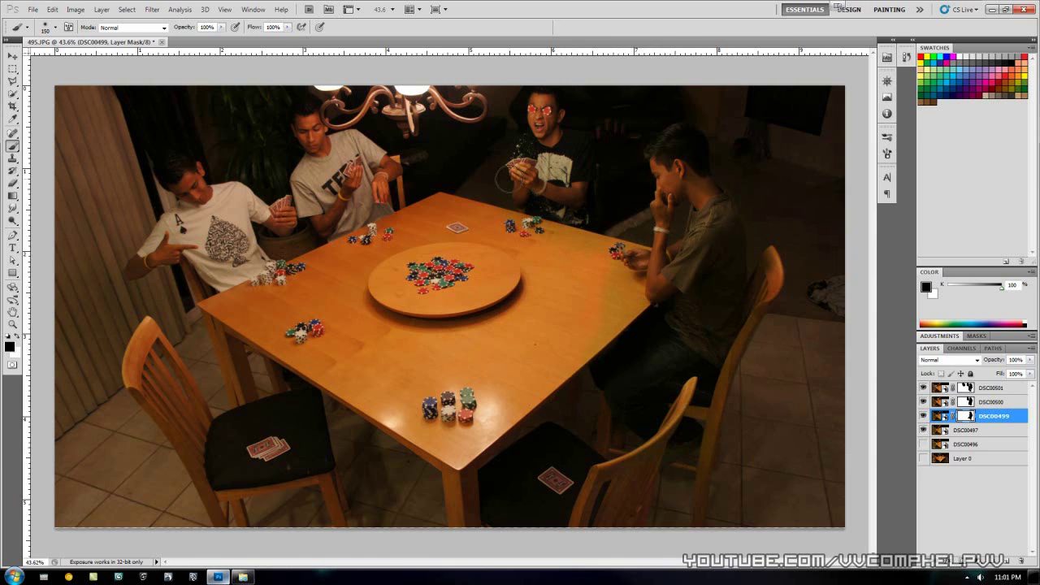
Step: Select all six layers from the top DSC00501 layer down and merge them into one layer
click(981, 391)
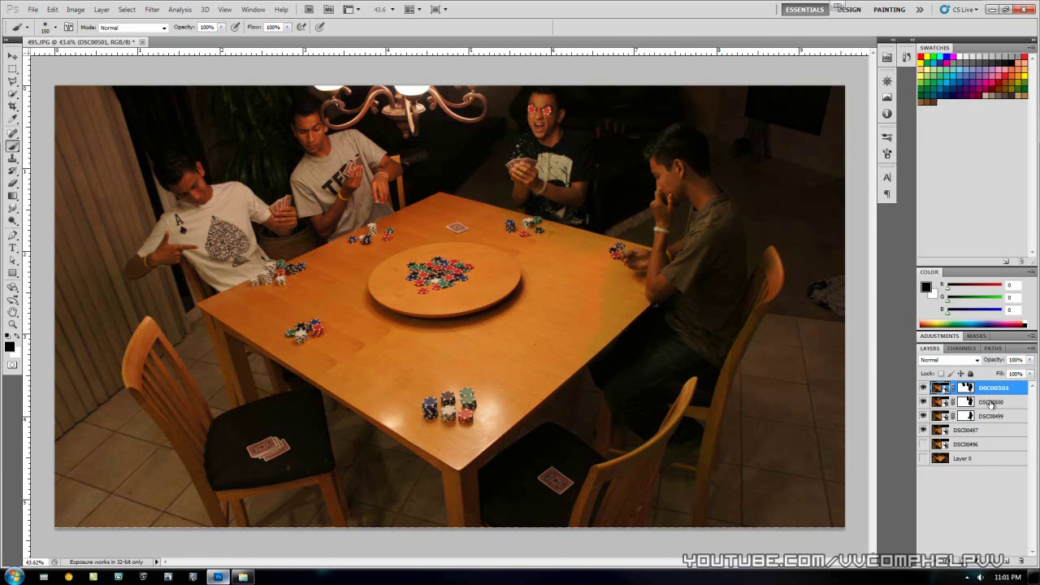
shift+click(976, 460)
right_click(994, 463)
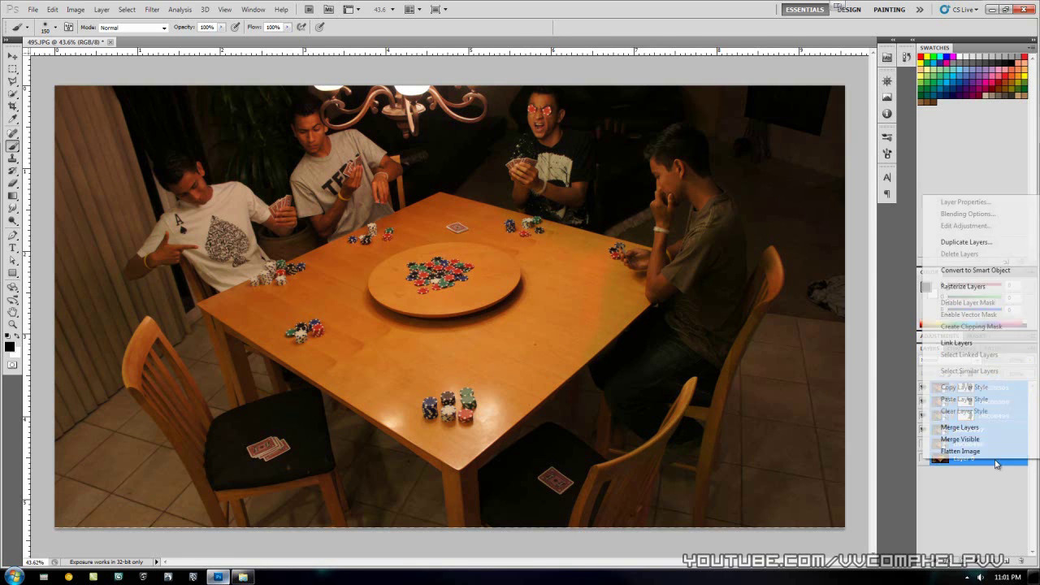
click(993, 432)
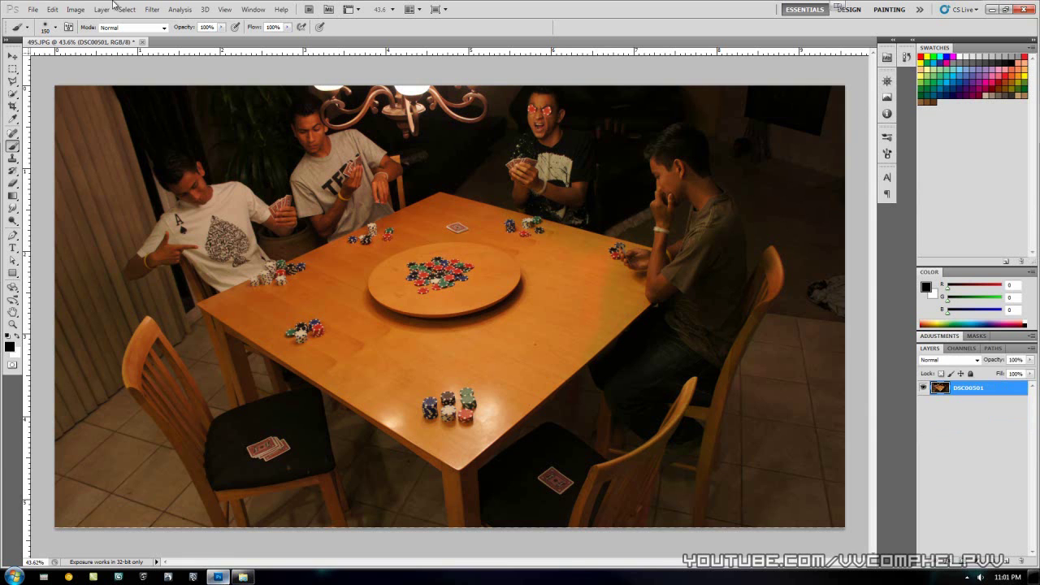
Step: Apply Levels with midtone gamma 1.40 and slightly darker shadows
click(76, 9)
mouse_move(92, 36)
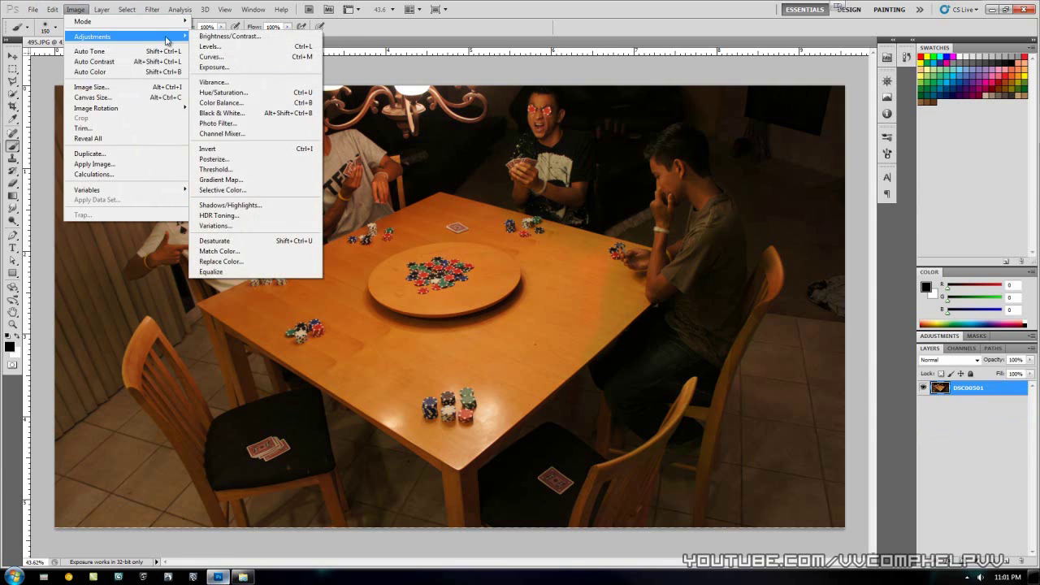
click(204, 47)
drag(478, 202, 534, 285)
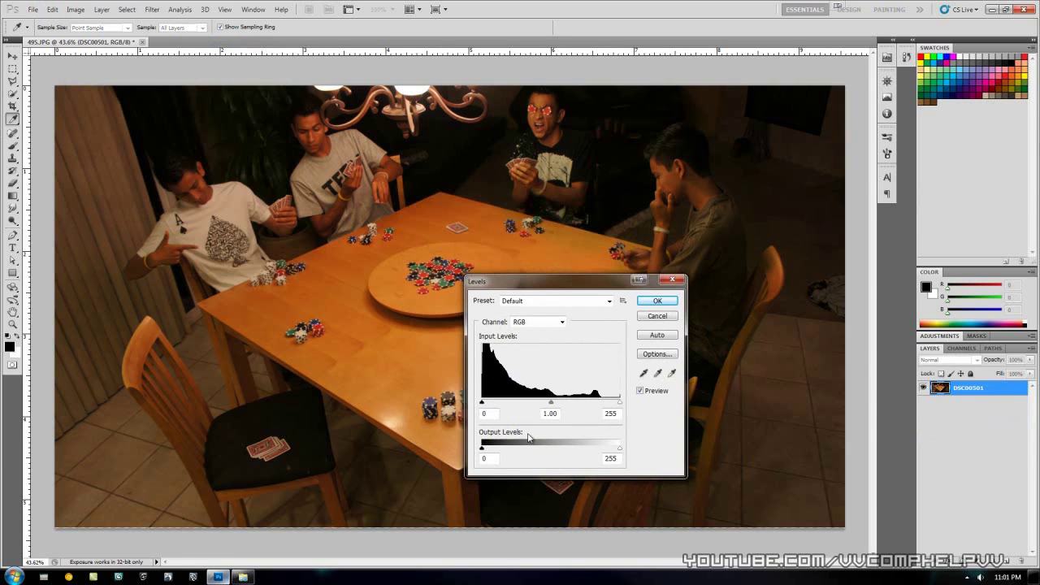
drag(550, 403, 492, 404)
click(656, 301)
Step: Apply an S-shaped Curves adjustment, lifting highlights to output 219 and deepening shadows
click(76, 9)
mouse_move(91, 36)
click(220, 55)
drag(535, 254, 536, 235)
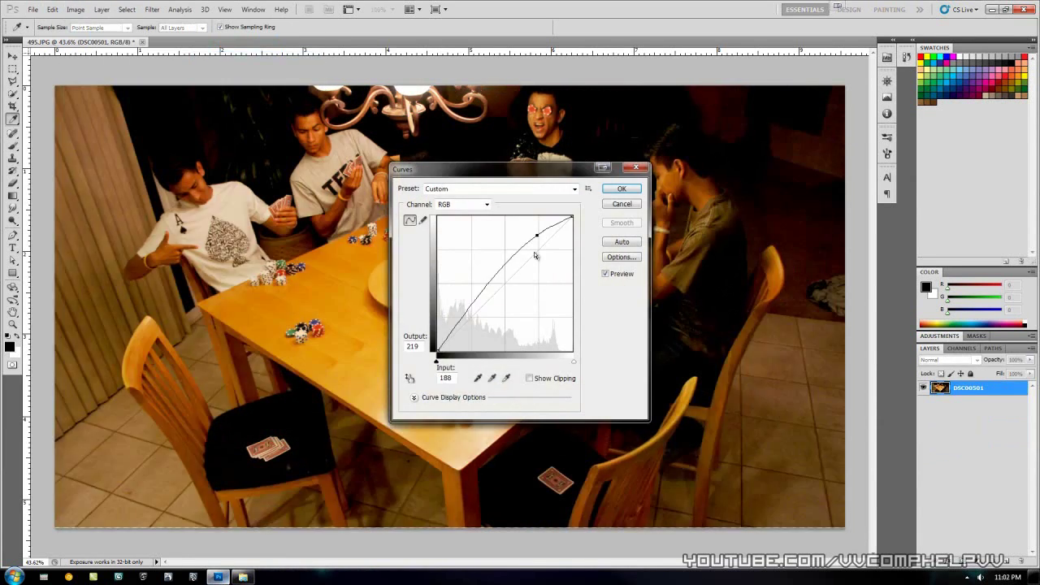
drag(491, 286, 476, 316)
click(606, 188)
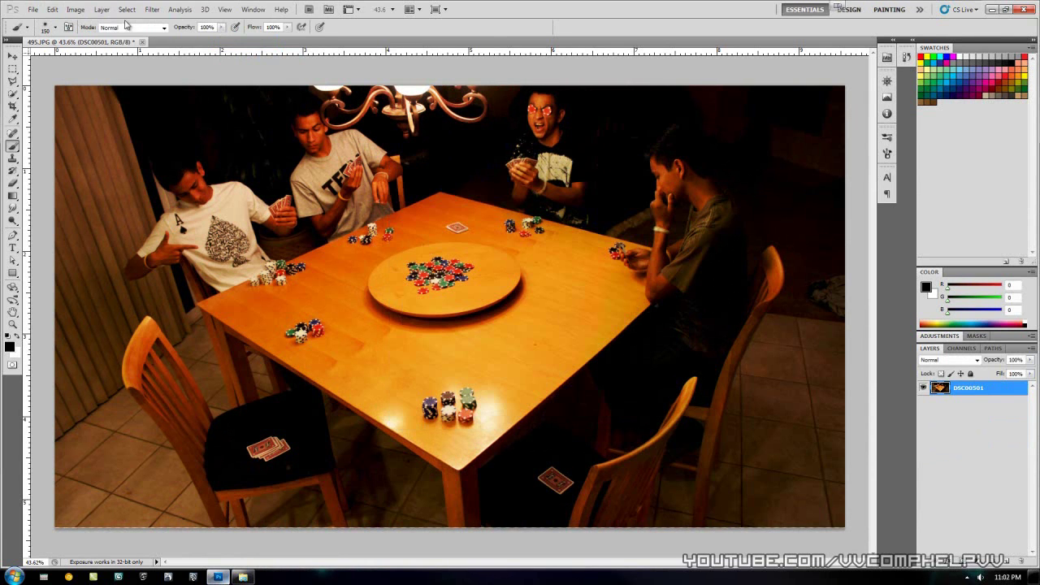
Step: Save the image to the Desktop as maximum-quality JPEG 'clone', then preview it and close the viewer
click(30, 10)
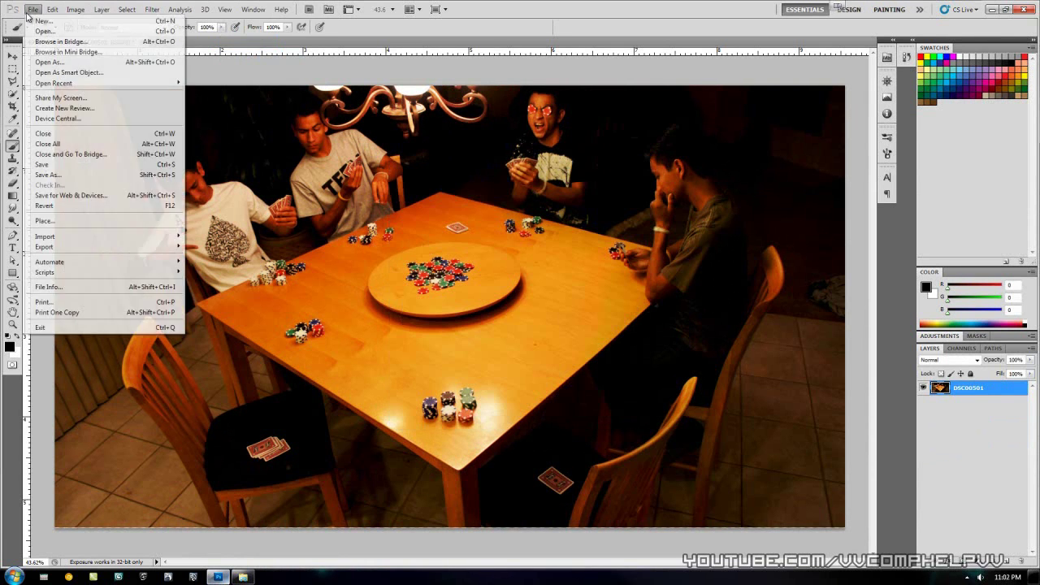
click(89, 174)
click(492, 333)
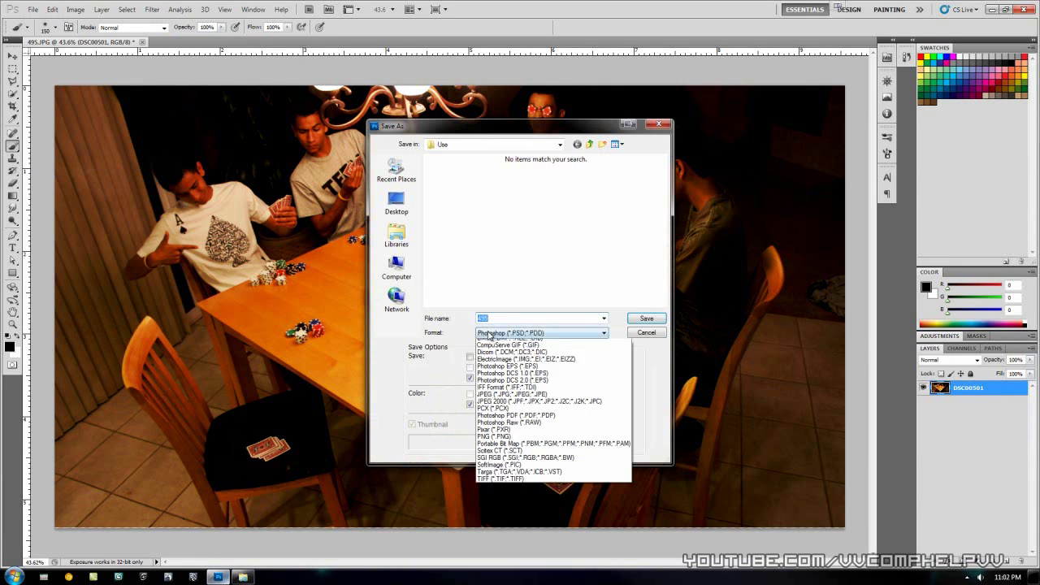
click(498, 420)
click(396, 203)
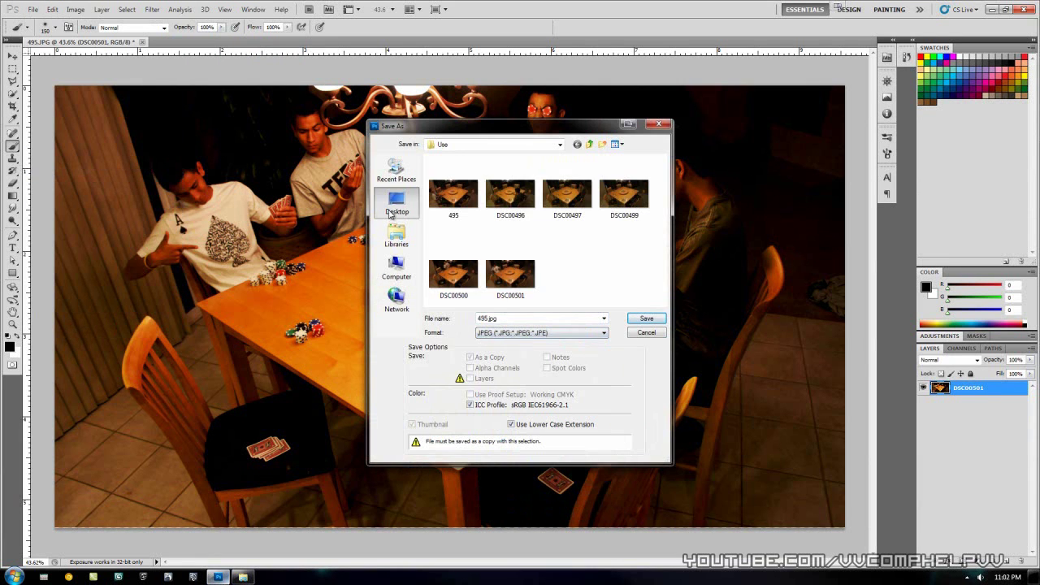
click(504, 320)
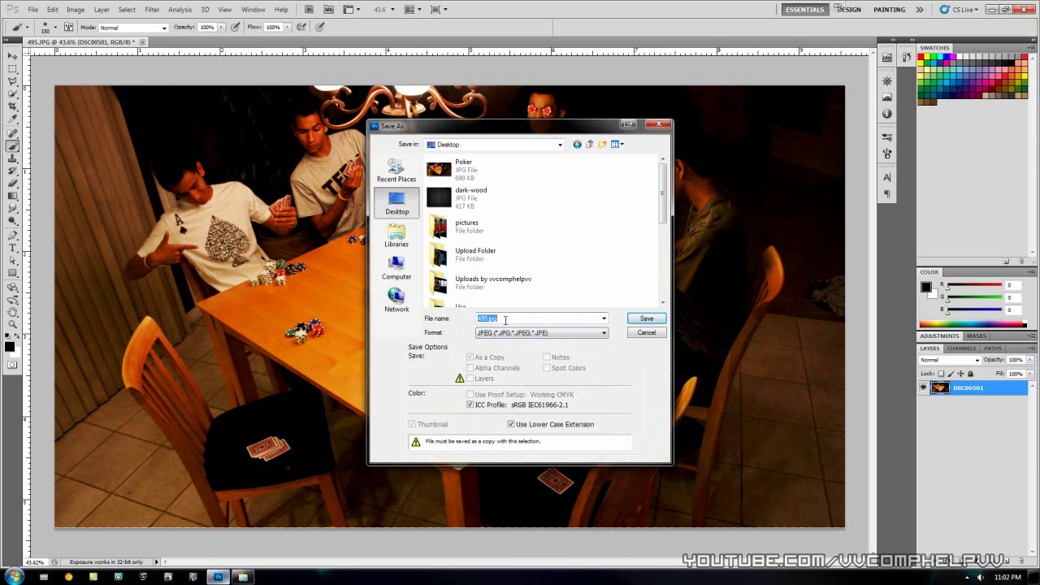
key(Return)
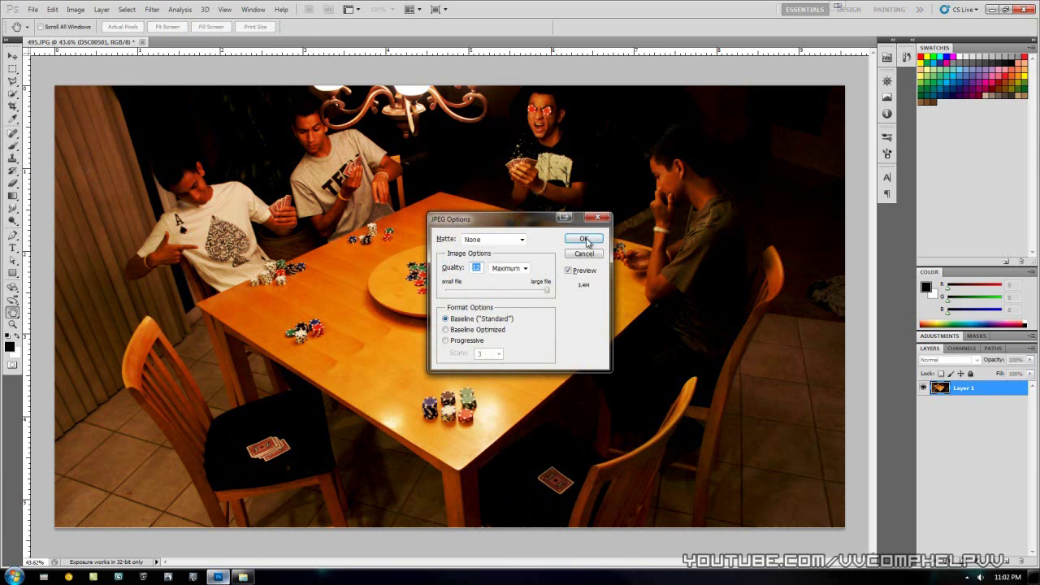
click(583, 238)
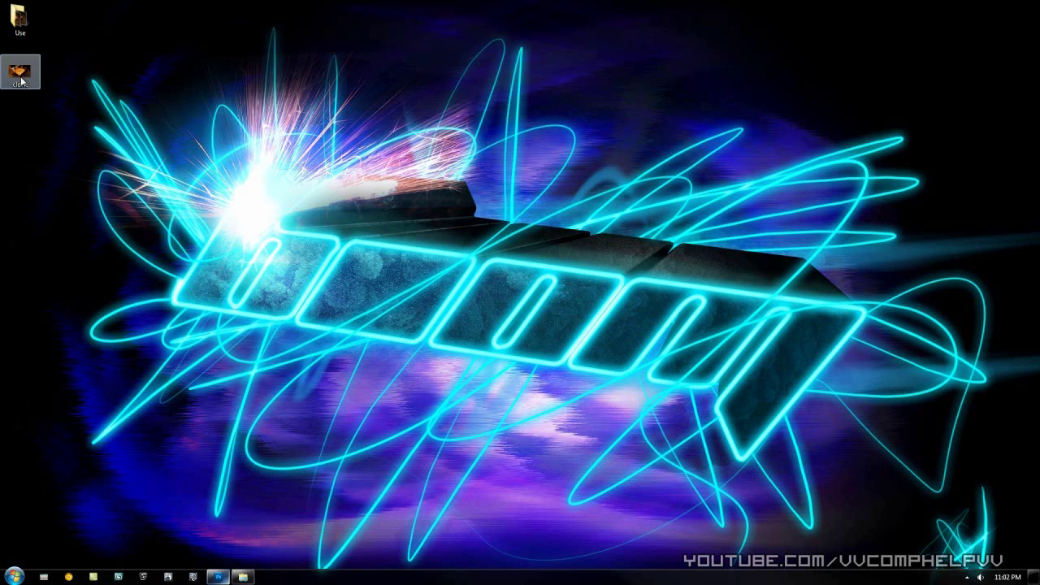
double_click(19, 73)
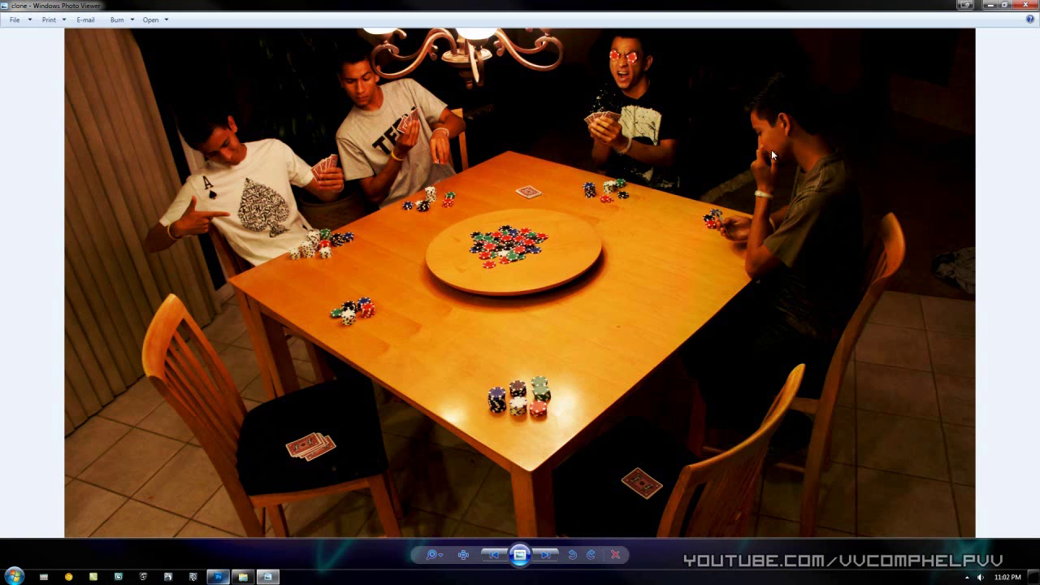
click(1028, 6)
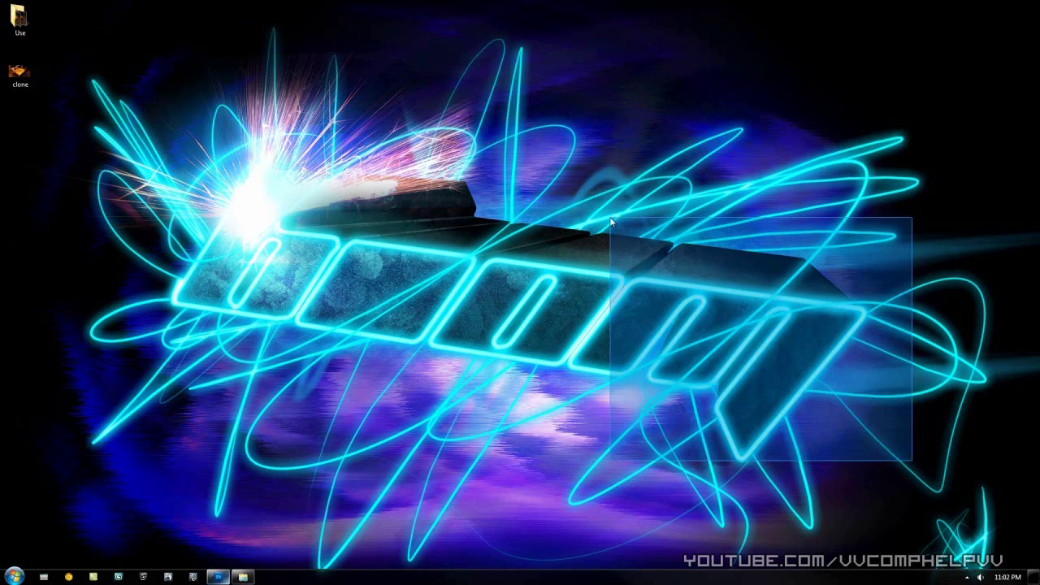